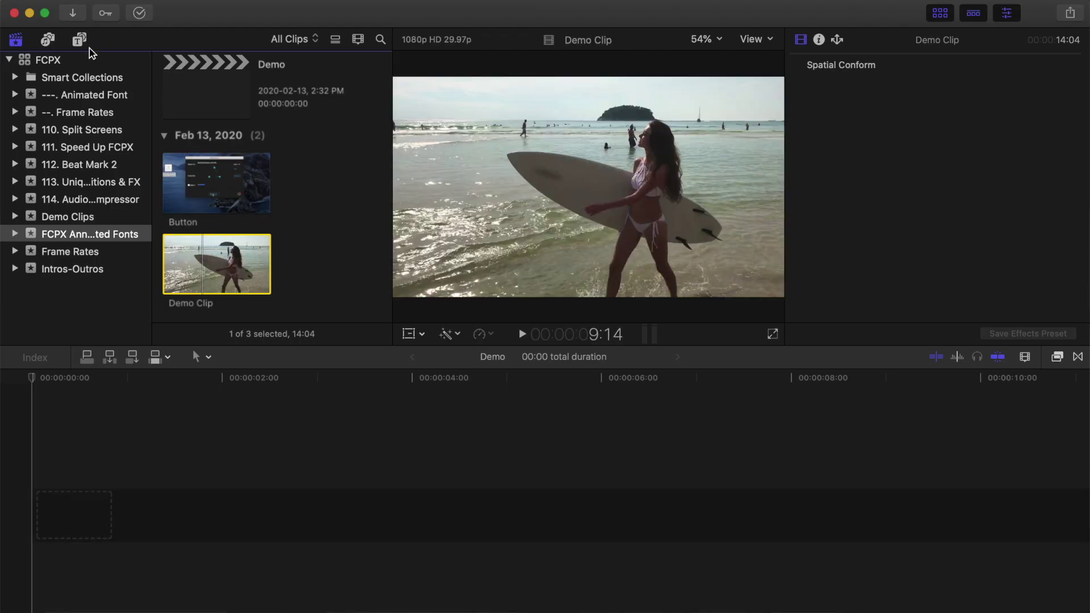
Show the Pixel Film Studios animated fonts title presets in a larger browser grid.
{"action": "left_click", "coordinate": [79, 39]}
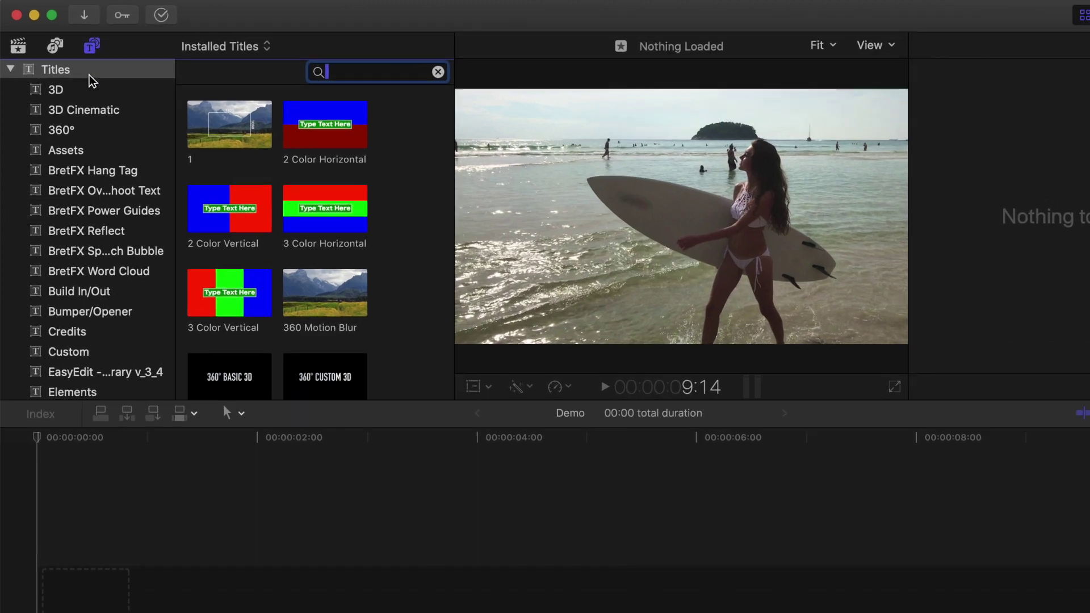
{"action": "scroll", "coordinate": [91, 125], "scroll_direction": "down", "scroll_amount": 10}
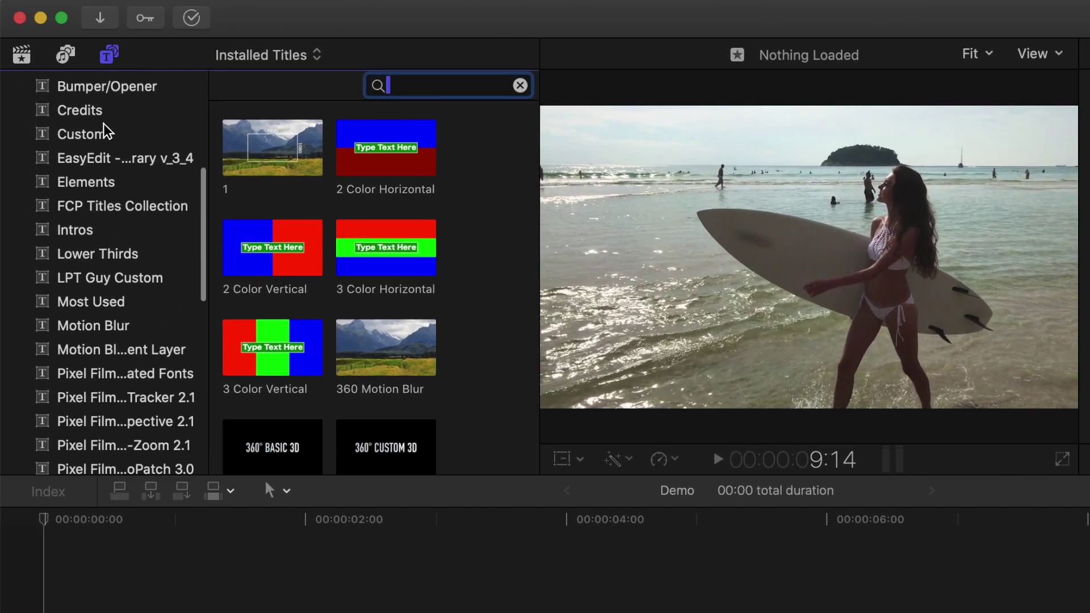
{"action": "left_click", "coordinate": [110, 241]}
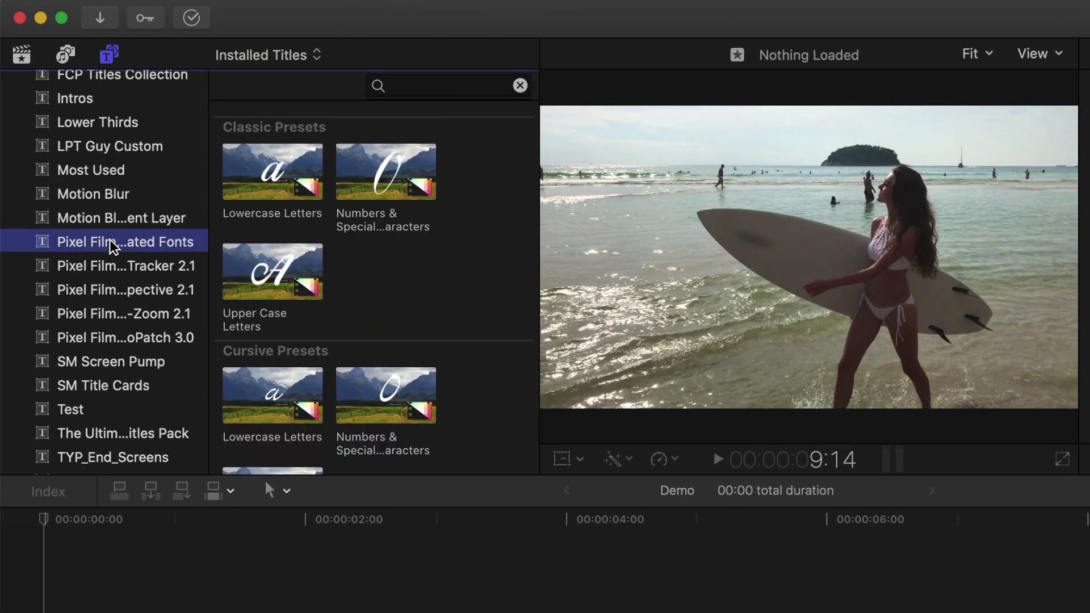
{"action": "left_click", "coordinate": [112, 55]}
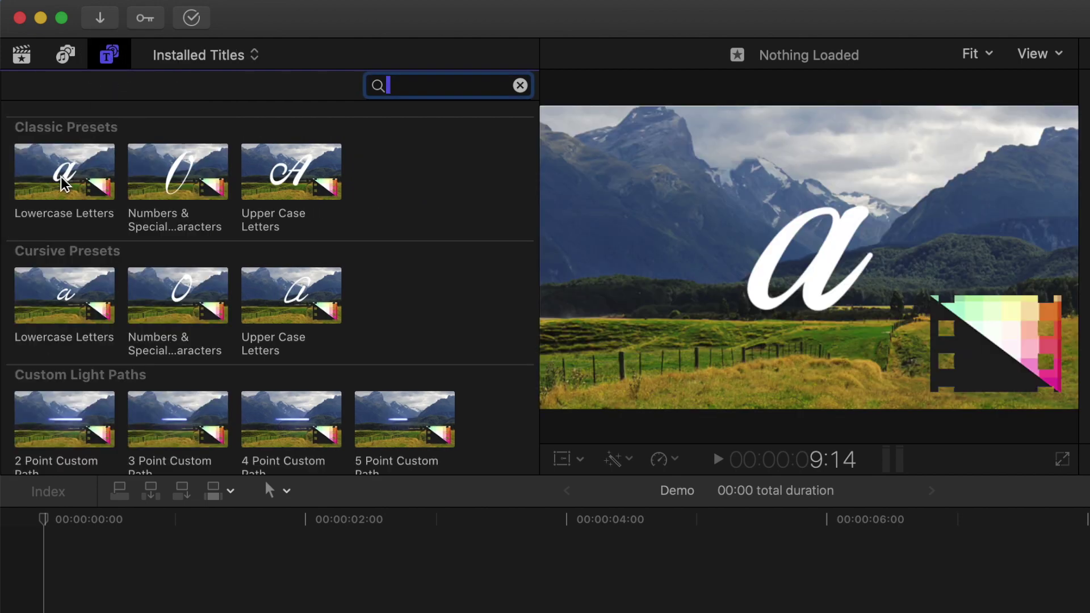
Preview the Classic, Cursive, Light Path and Notebook Lowercase Letters presets.
{"action": "left_click", "coordinate": [64, 179]}
{"action": "left_click", "coordinate": [66, 299]}
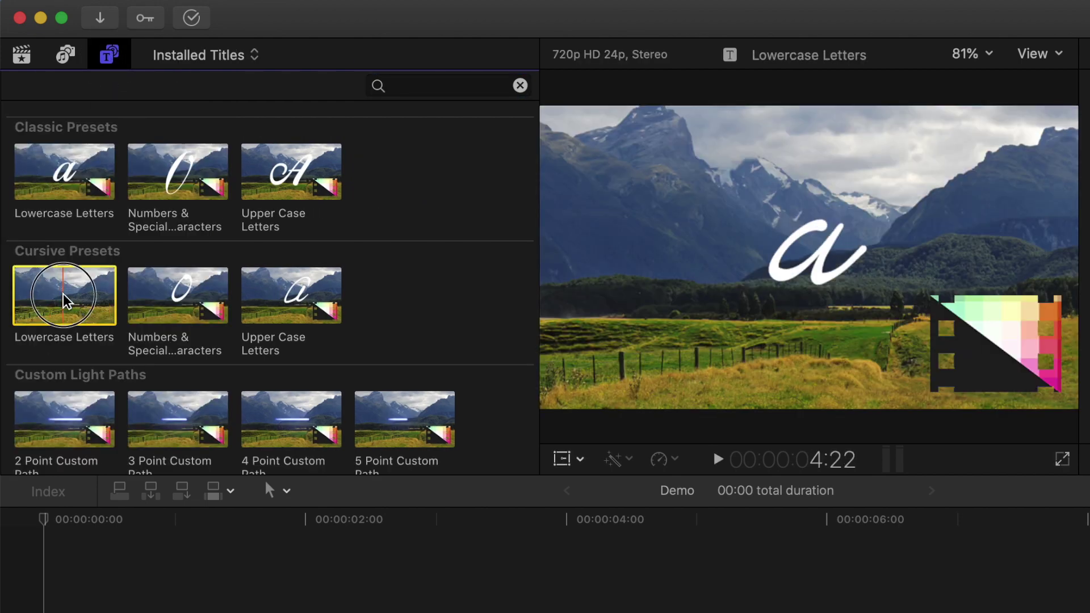
{"action": "scroll", "coordinate": [67, 284], "scroll_direction": "down", "scroll_amount": 10}
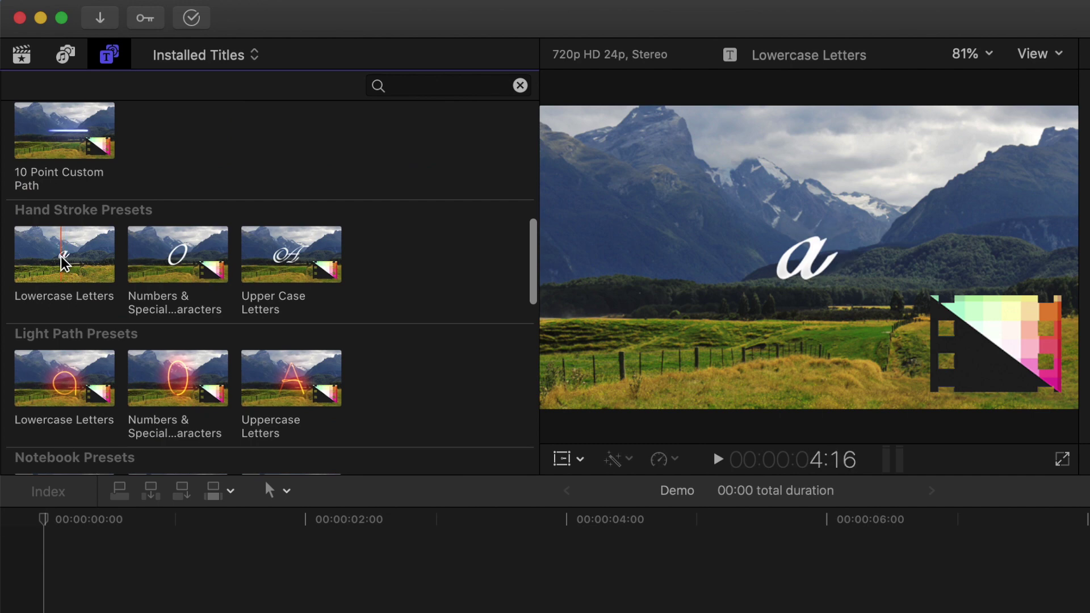
{"action": "left_click", "coordinate": [62, 382]}
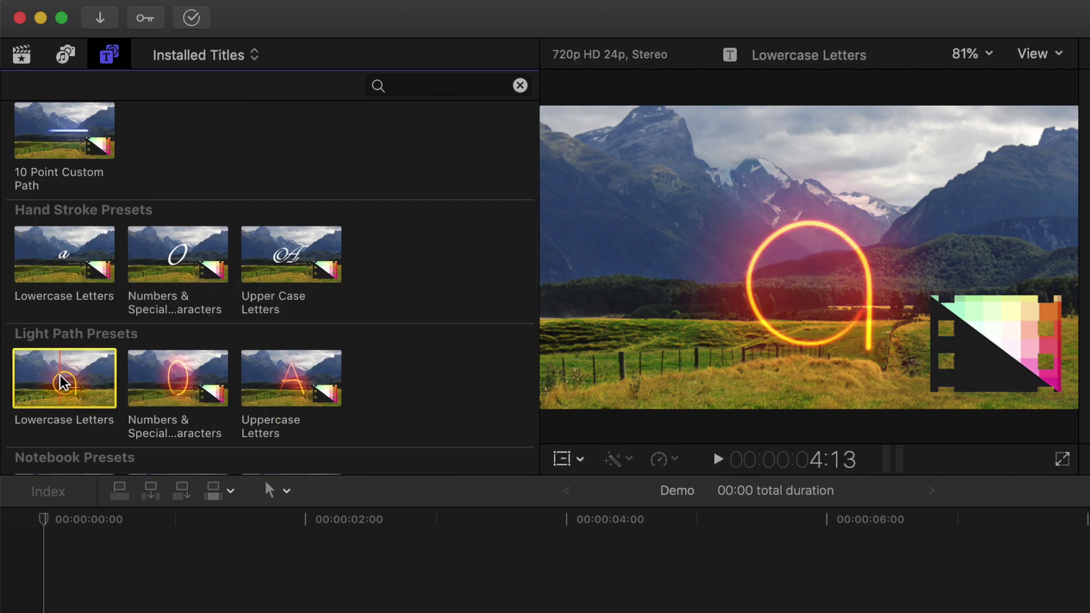
{"action": "scroll", "coordinate": [63, 382], "scroll_direction": "down", "scroll_amount": 4}
{"action": "left_click", "coordinate": [62, 381]}
Preview the Paint Brush Lowercase Letters and 6 Point Custom Path light presets.
{"action": "scroll", "coordinate": [67, 384], "scroll_direction": "down", "scroll_amount": 2}
{"action": "scroll", "coordinate": [69, 385], "scroll_direction": "down", "scroll_amount": 2}
{"action": "left_click", "coordinate": [68, 384]}
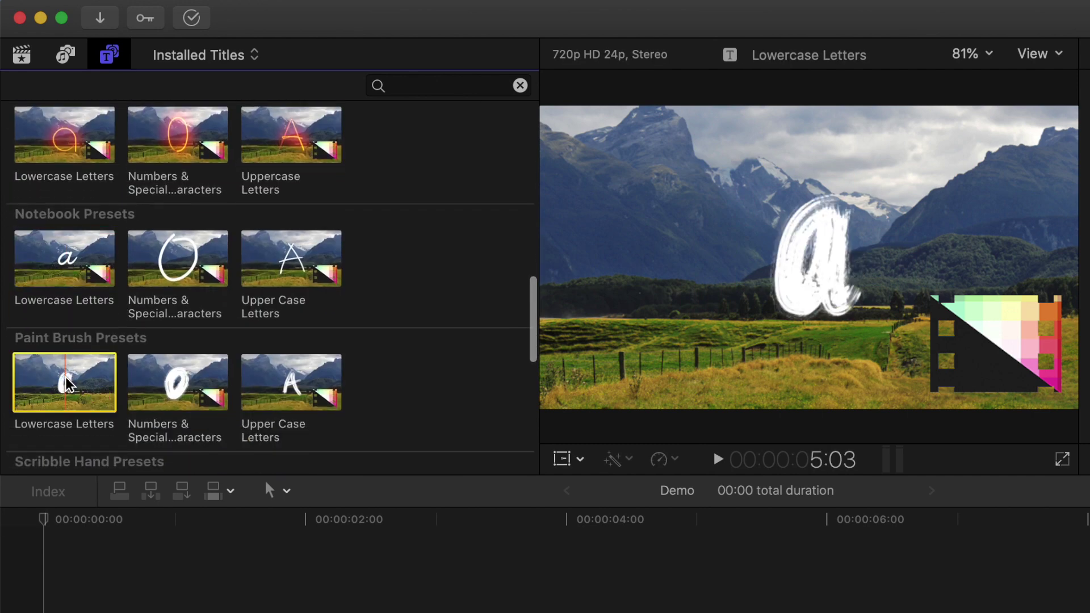
{"action": "scroll", "coordinate": [67, 389], "scroll_direction": "up", "scroll_amount": 10}
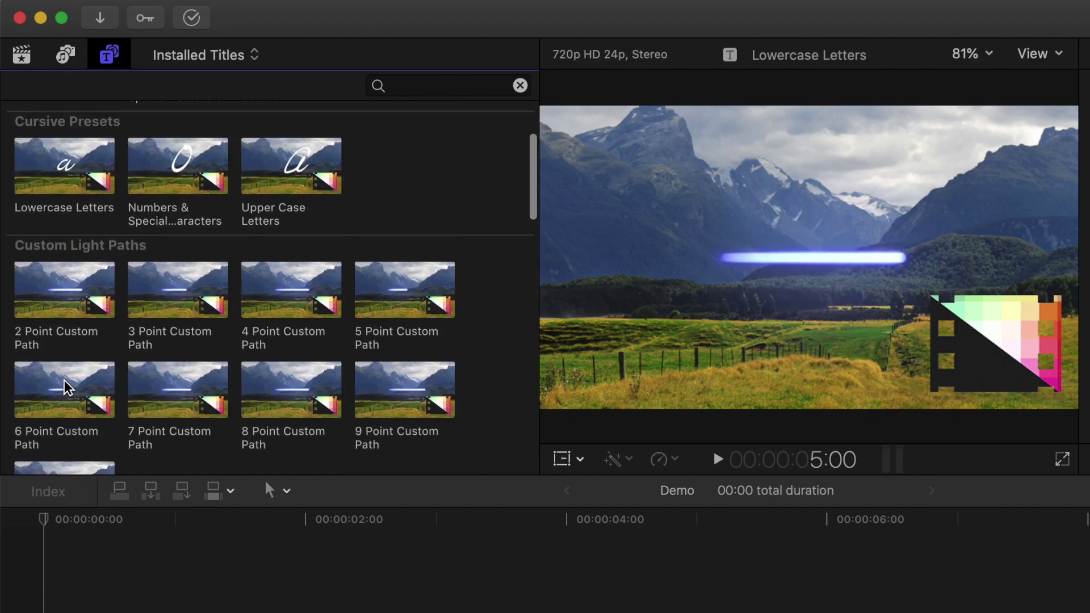
{"action": "left_click", "coordinate": [67, 392]}
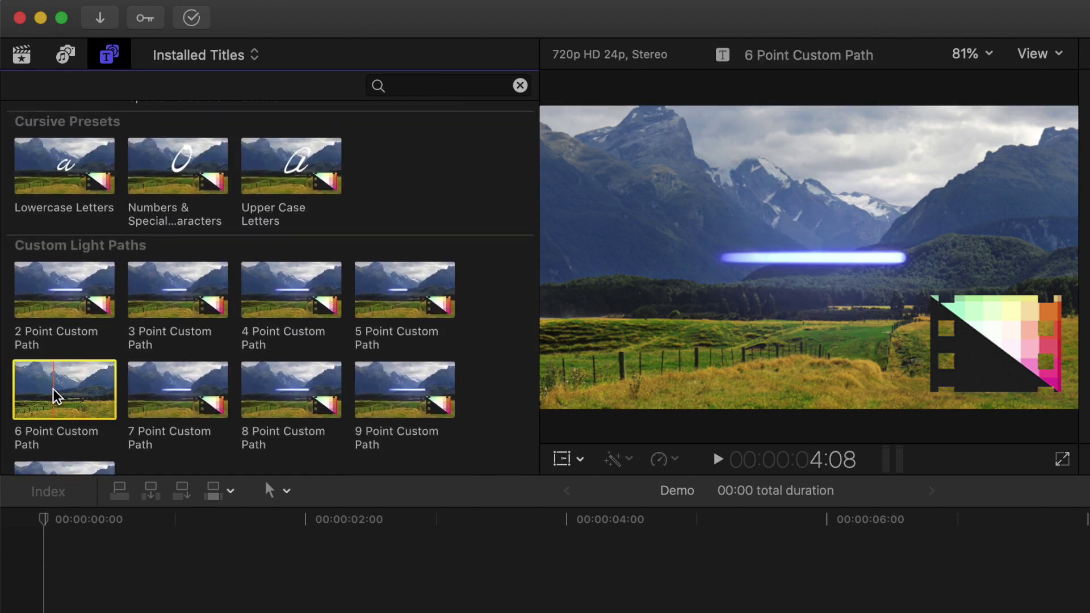
{"action": "scroll", "coordinate": [54, 397], "scroll_direction": "down", "scroll_amount": 3}
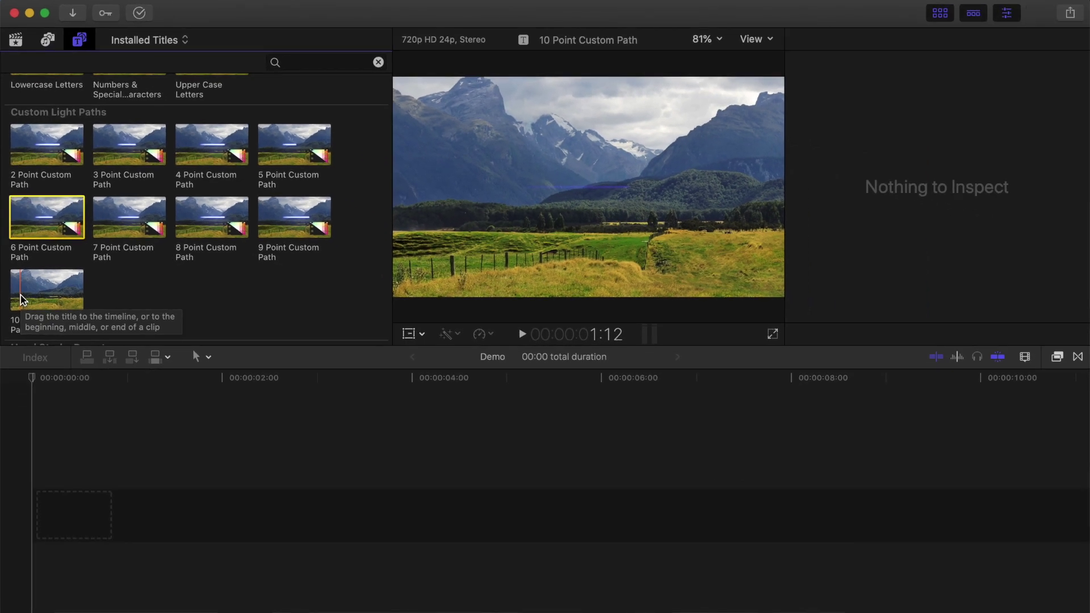
Preview the Hand Stroke Upper Case, Lowercase, and Numbers & Special Characters presets.
{"action": "scroll", "coordinate": [20, 300], "scroll_direction": "down", "scroll_amount": 6}
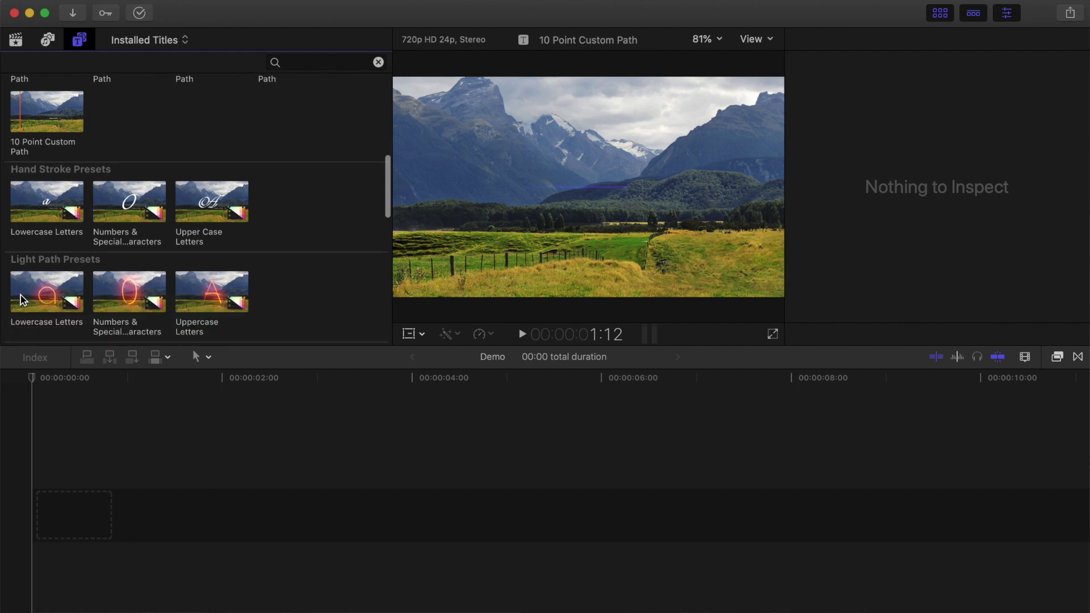
{"action": "scroll", "coordinate": [21, 300], "scroll_direction": "down", "scroll_amount": 1}
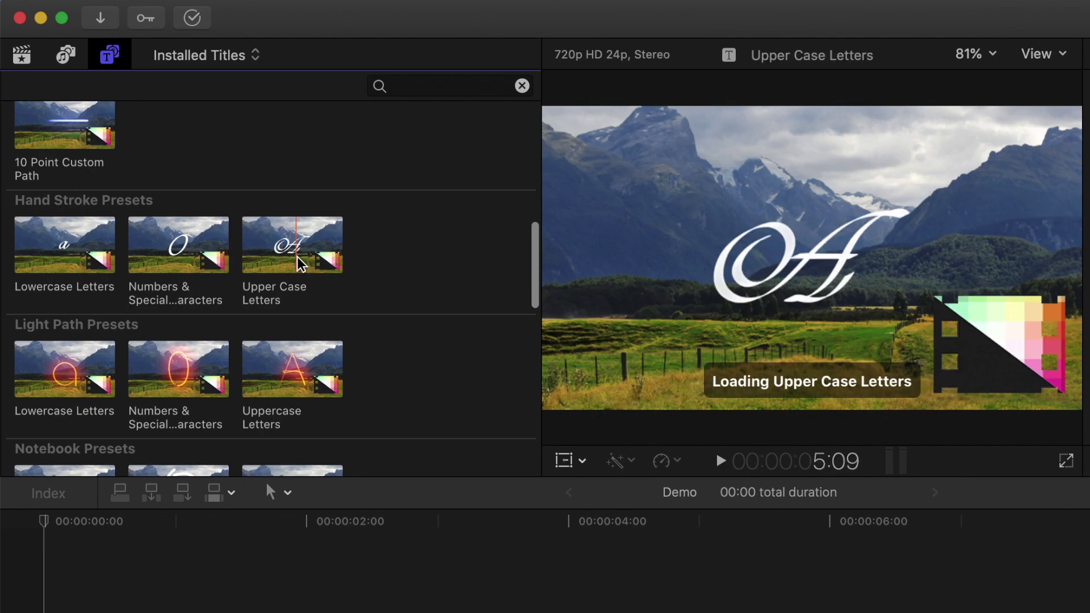
{"action": "left_click", "coordinate": [296, 258]}
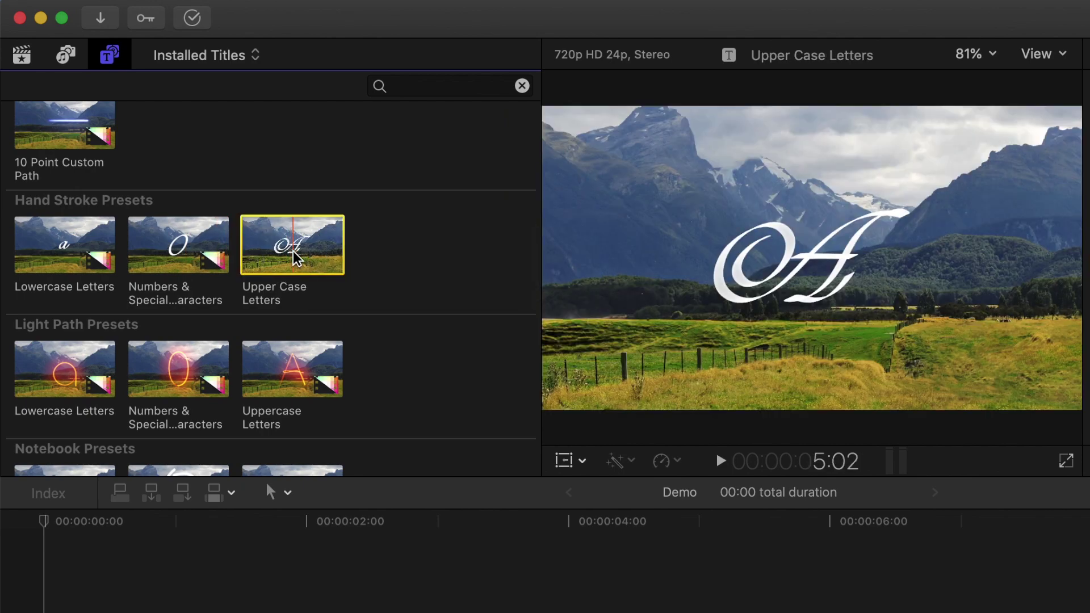
{"action": "left_click", "coordinate": [62, 243]}
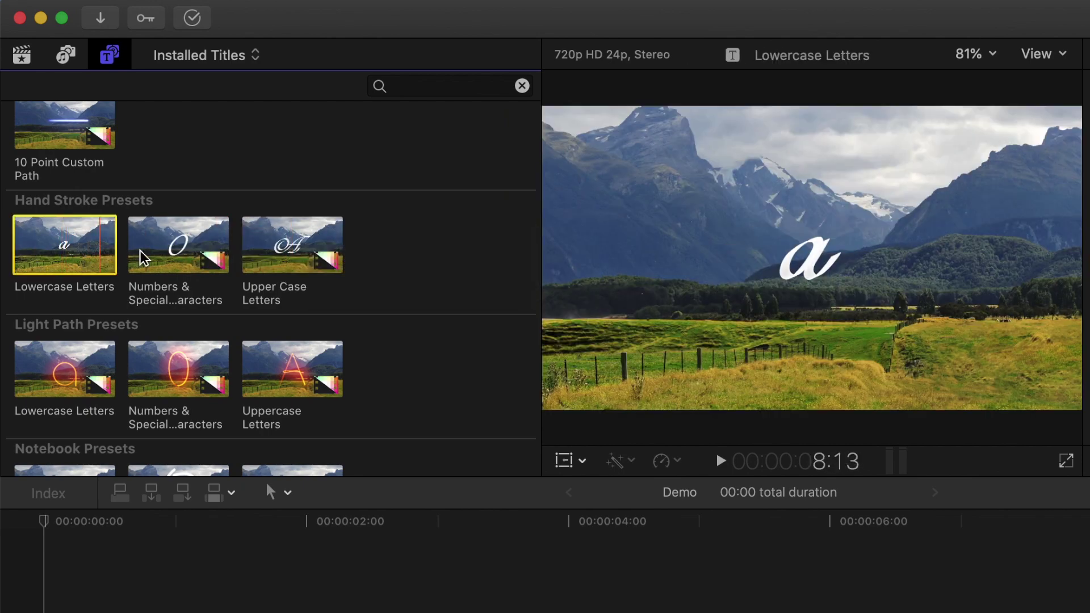
{"action": "left_click", "coordinate": [181, 250]}
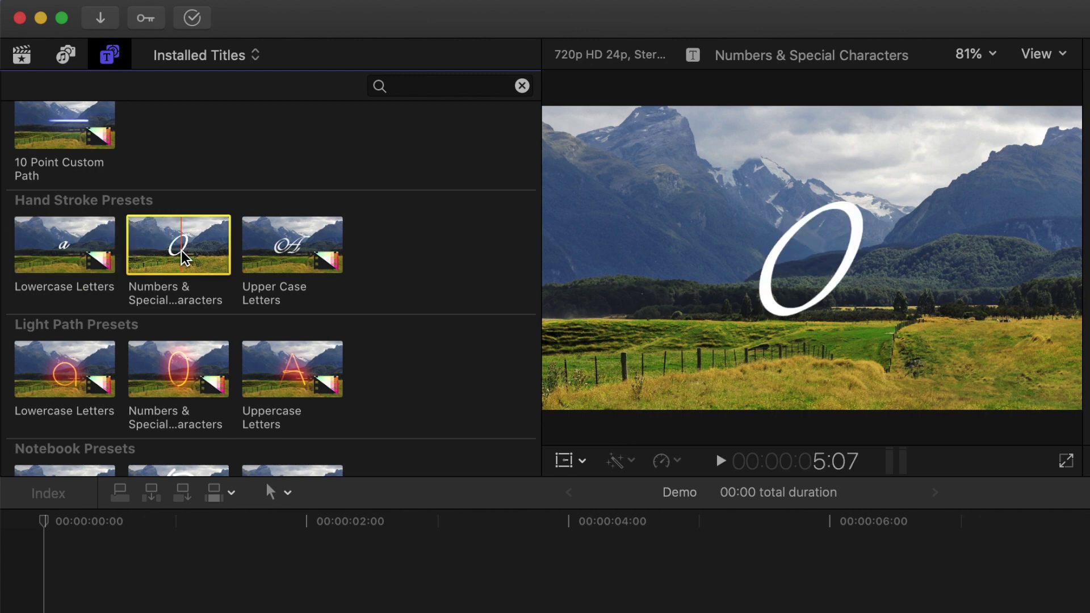
Drag the Scribble Hand Numbers & Special Characters title onto the start of the timeline.
{"action": "scroll", "coordinate": [182, 250], "scroll_direction": "down", "scroll_amount": 10}
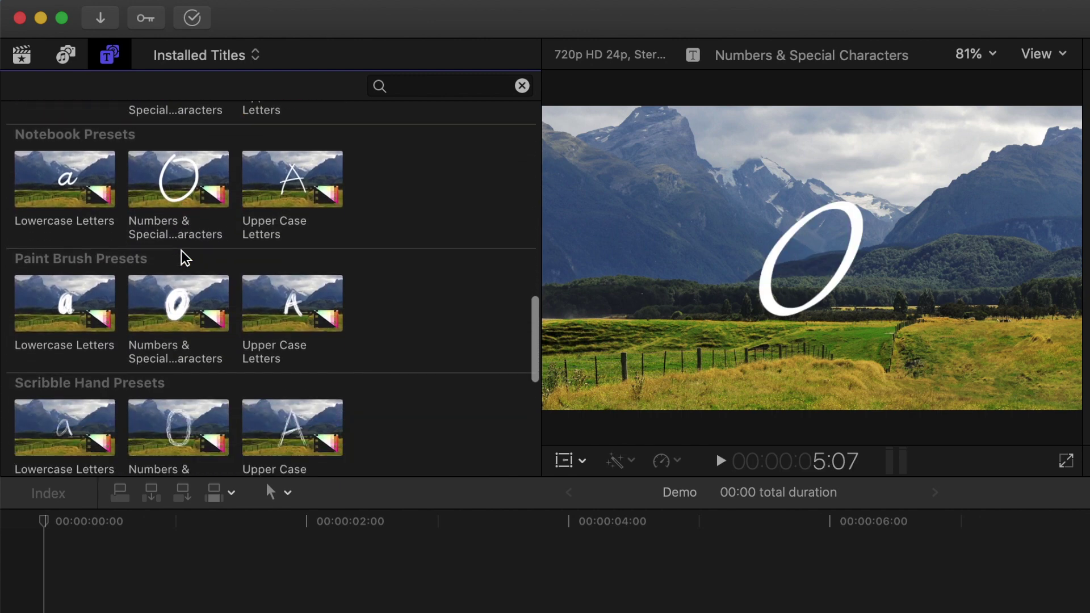
{"action": "scroll", "coordinate": [182, 251], "scroll_direction": "down", "scroll_amount": 5}
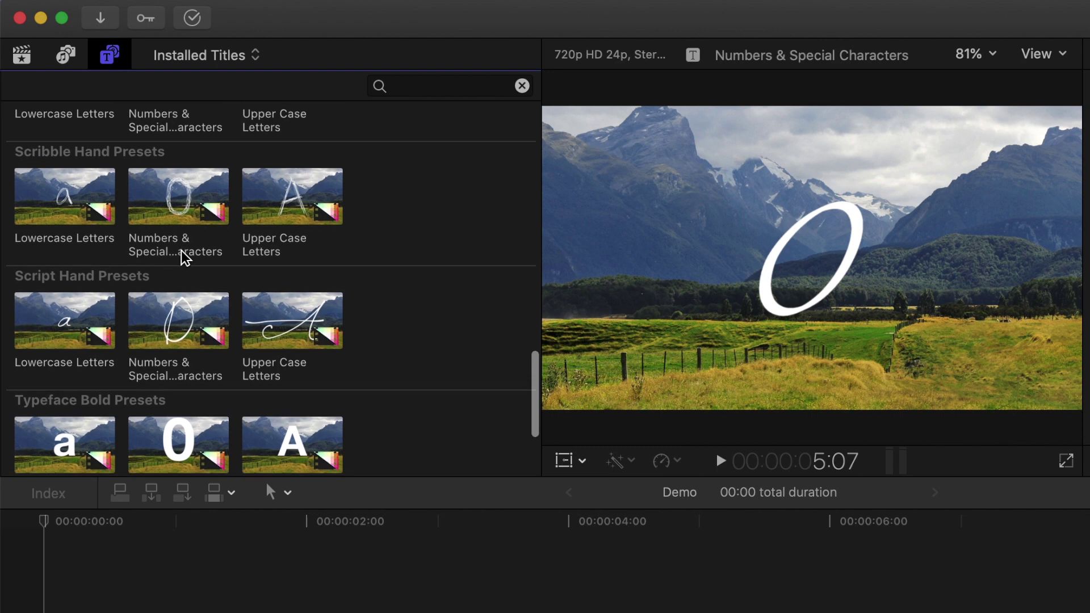
{"action": "scroll", "coordinate": [183, 253], "scroll_direction": "up", "scroll_amount": 2}
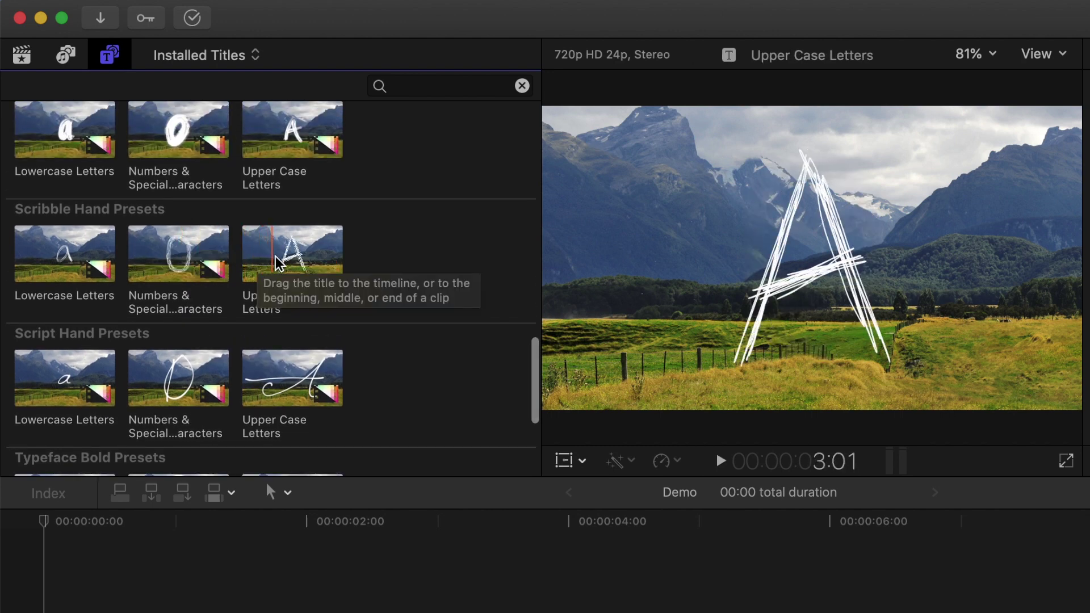
{"action": "left_click", "coordinate": [175, 258]}
{"action": "mouse_move", "coordinate": [128, 187]}
{"action": "left_mouse_down"}
{"action": "mouse_move", "coordinate": [43, 516]}
{"action": "mouse_move", "coordinate": [49, 509]}
{"action": "left_mouse_up"}
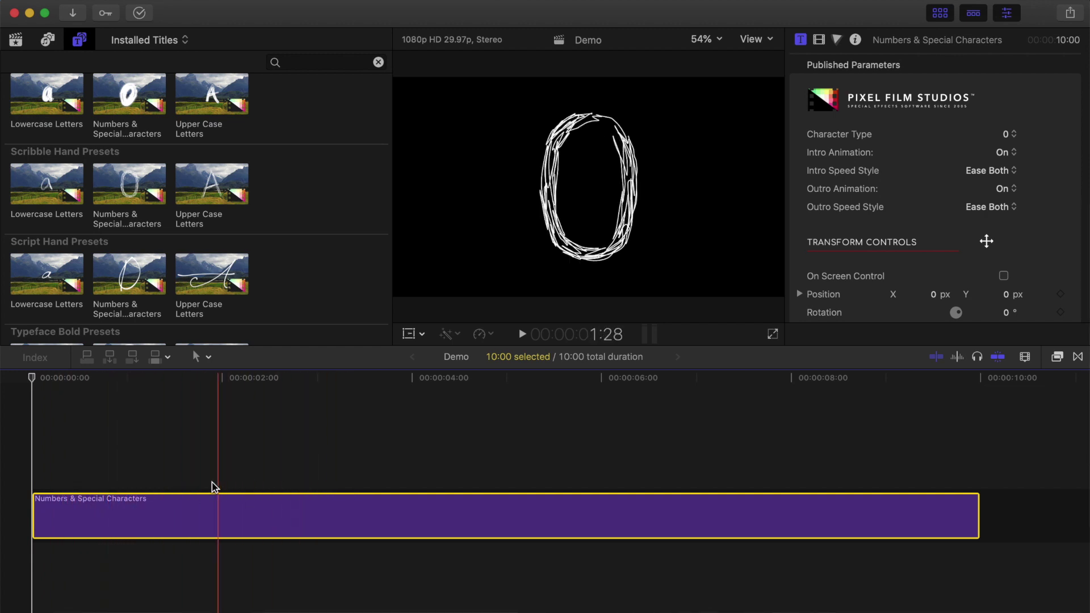
Move the playhead to about 00:00:02:29, where the scribbled 0 is fully drawn.
{"action": "left_click", "coordinate": [316, 512]}
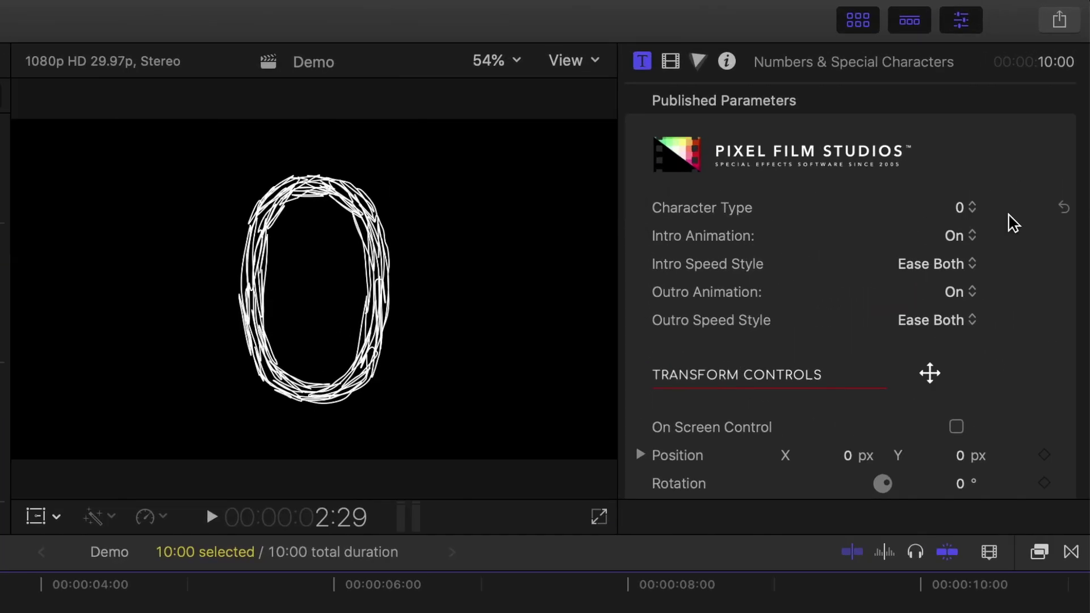
Set Character Type to 1, keep Intro On with Ease Both, and turn Outro Animation Off.
{"action": "left_click", "coordinate": [977, 208]}
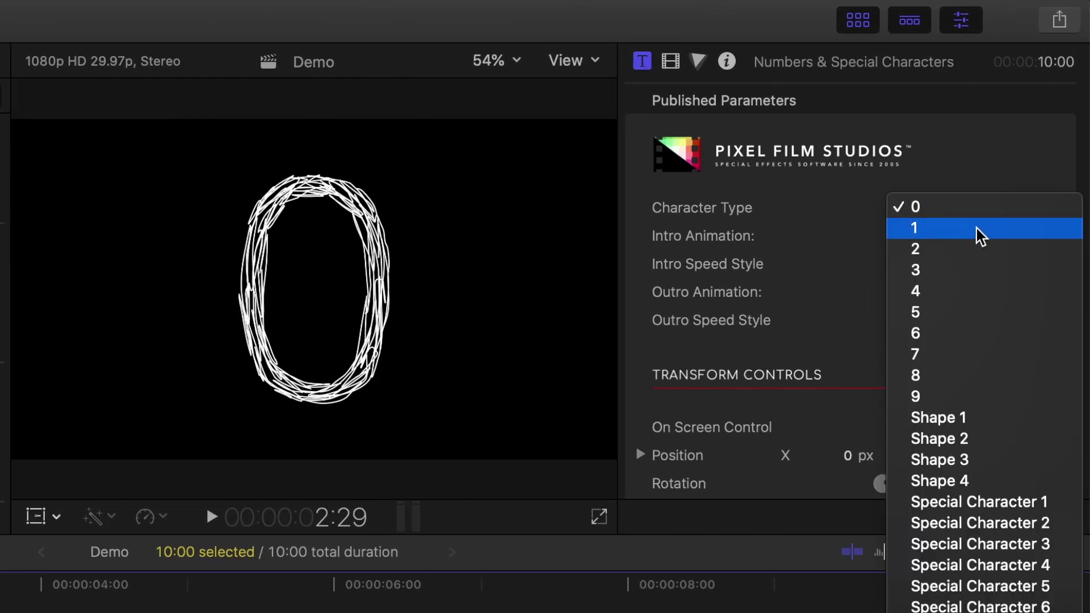
{"action": "left_click", "coordinate": [977, 228]}
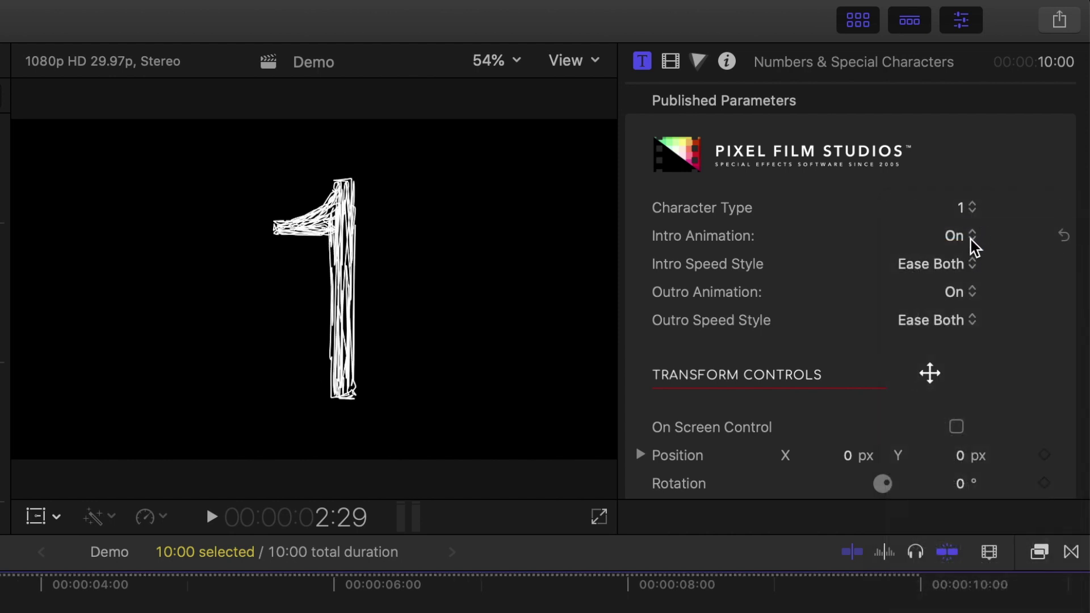
{"action": "left_click", "coordinate": [971, 239]}
{"action": "left_click", "coordinate": [971, 237]}
{"action": "left_click", "coordinate": [973, 271]}
{"action": "left_click", "coordinate": [970, 264]}
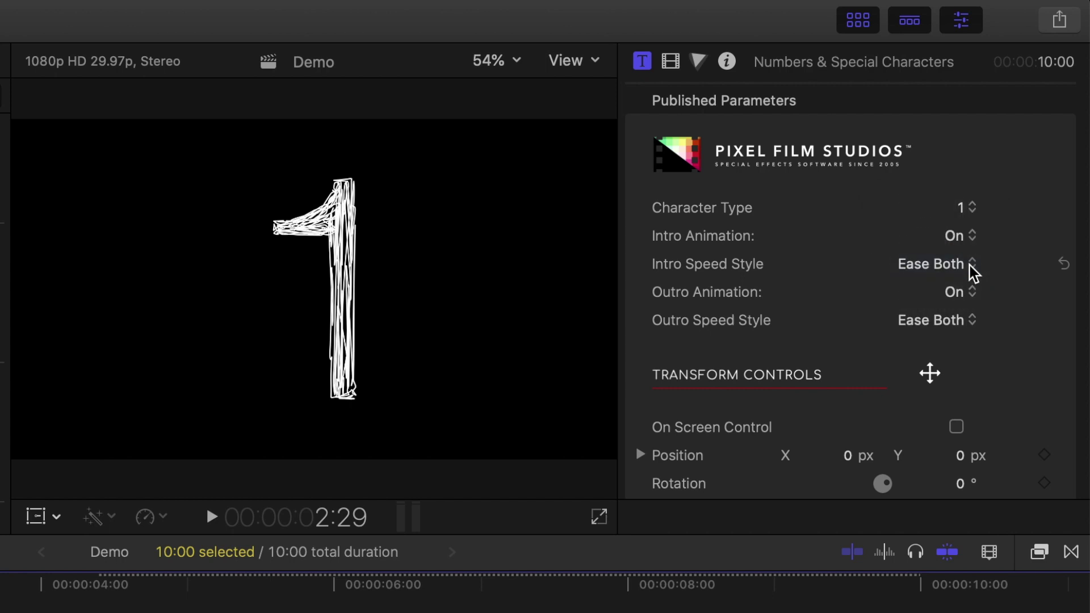
{"action": "left_click", "coordinate": [972, 295]}
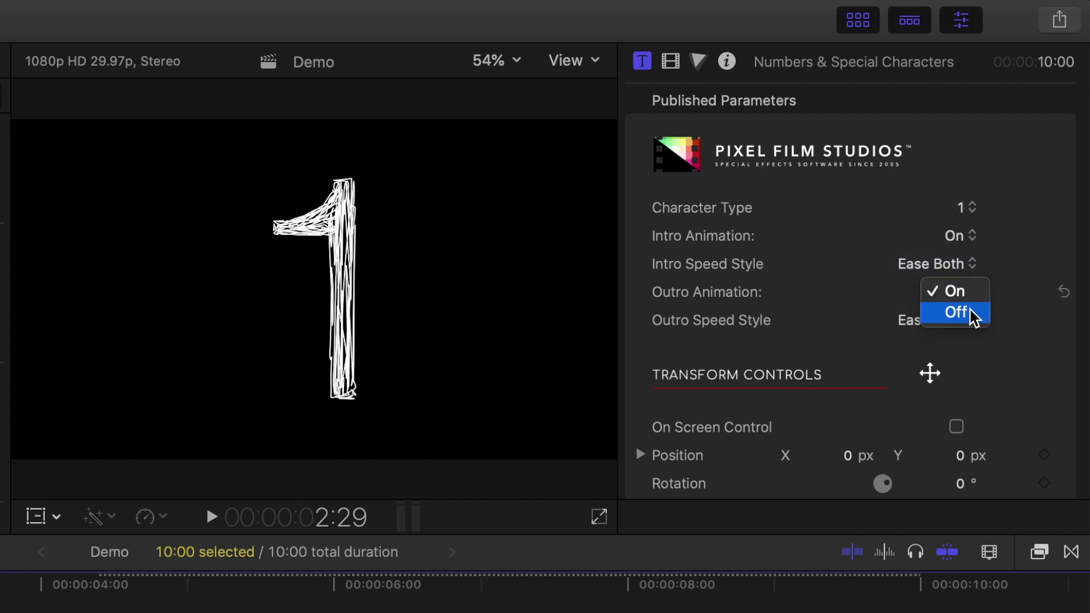
{"action": "left_click", "coordinate": [969, 311]}
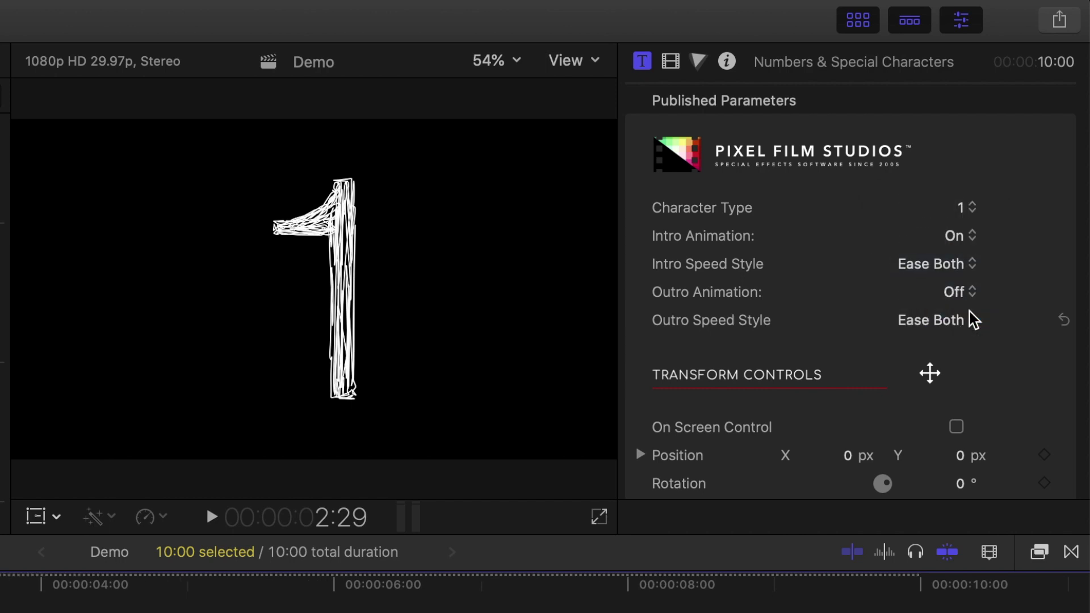
Set the title's Scale to 0.06.
{"action": "scroll", "coordinate": [970, 312], "scroll_direction": "down", "scroll_amount": 5}
{"action": "scroll", "coordinate": [970, 312], "scroll_direction": "down", "scroll_amount": 2}
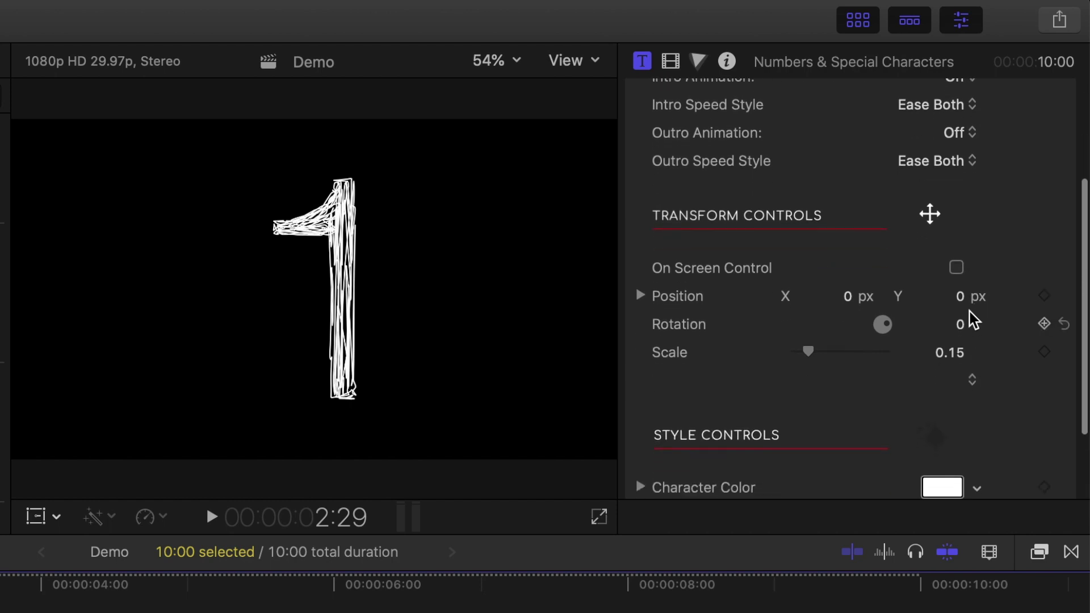
{"action": "left_click", "coordinate": [955, 356]}
{"action": "type", "text": "0.06"}
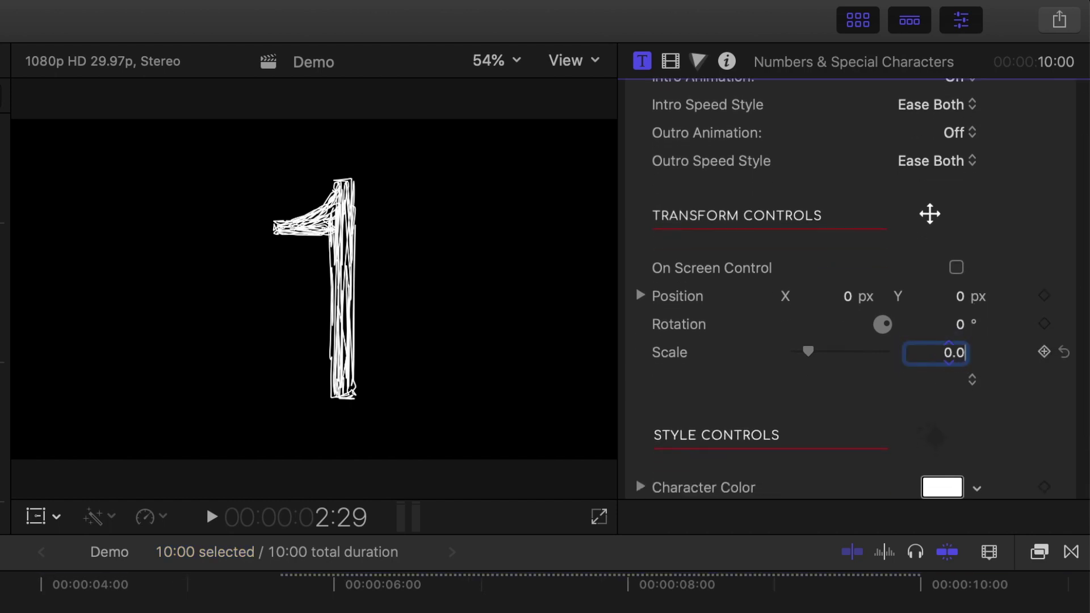
{"action": "key", "text": "Return"}
Nudge the 1's position and reset its rotation to 0°.
{"action": "left_click", "coordinate": [849, 305]}
{"action": "left_click_drag", "start_coordinate": [849, 305], "coordinate": [888, 312]}
{"action": "left_click", "coordinate": [1064, 323]}
{"action": "scroll", "coordinate": [1063, 331], "scroll_direction": "down", "scroll_amount": 5}
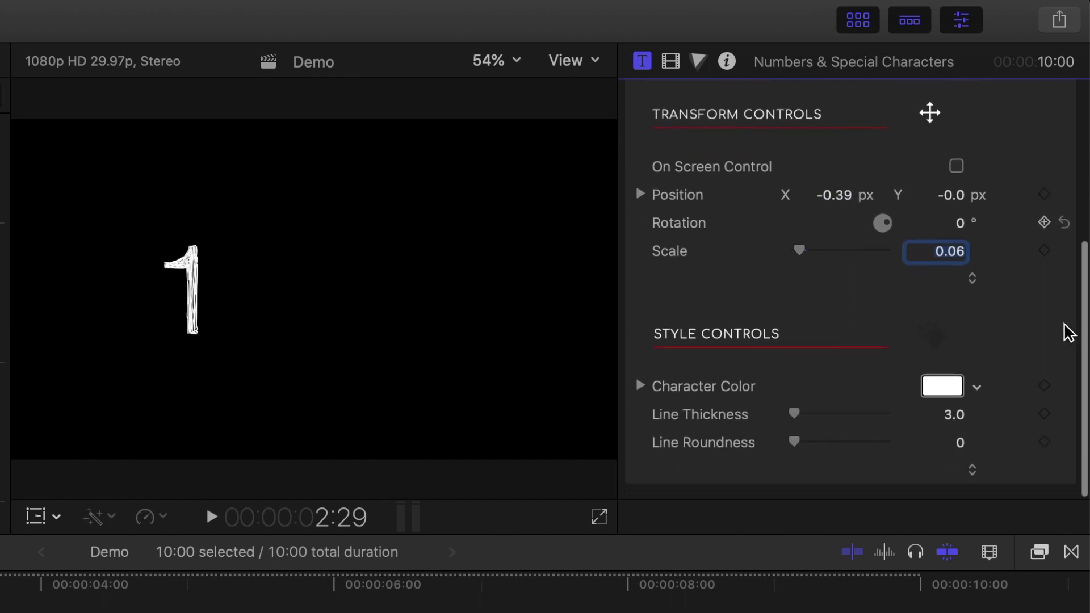
{"action": "left_click", "coordinate": [946, 391]}
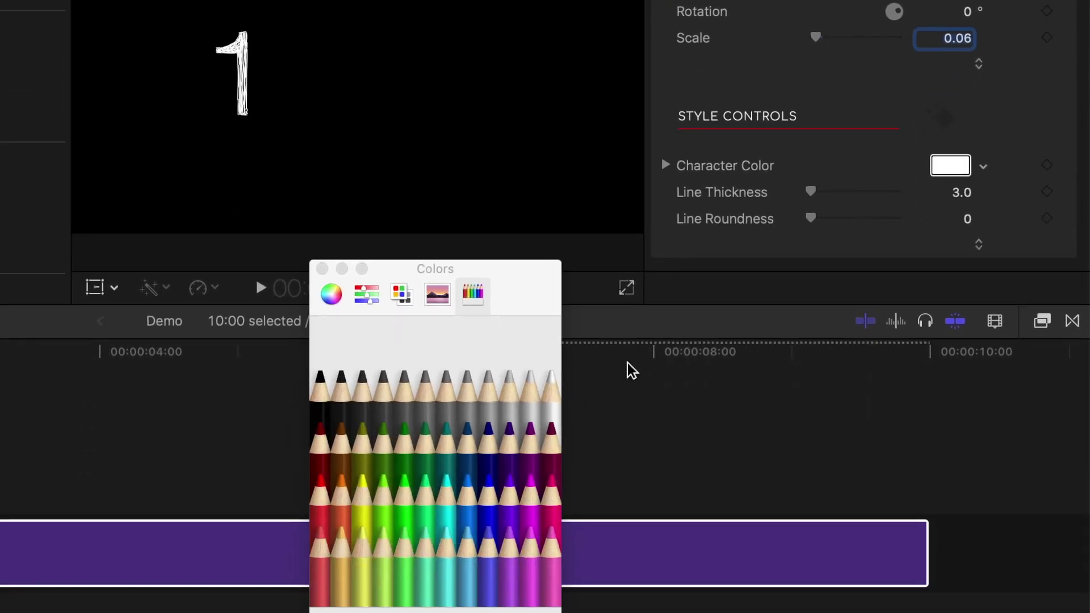
Colour the 1 with the green Spring crayon and raise Line Thickness to 9.72.
{"action": "left_click", "coordinate": [404, 499]}
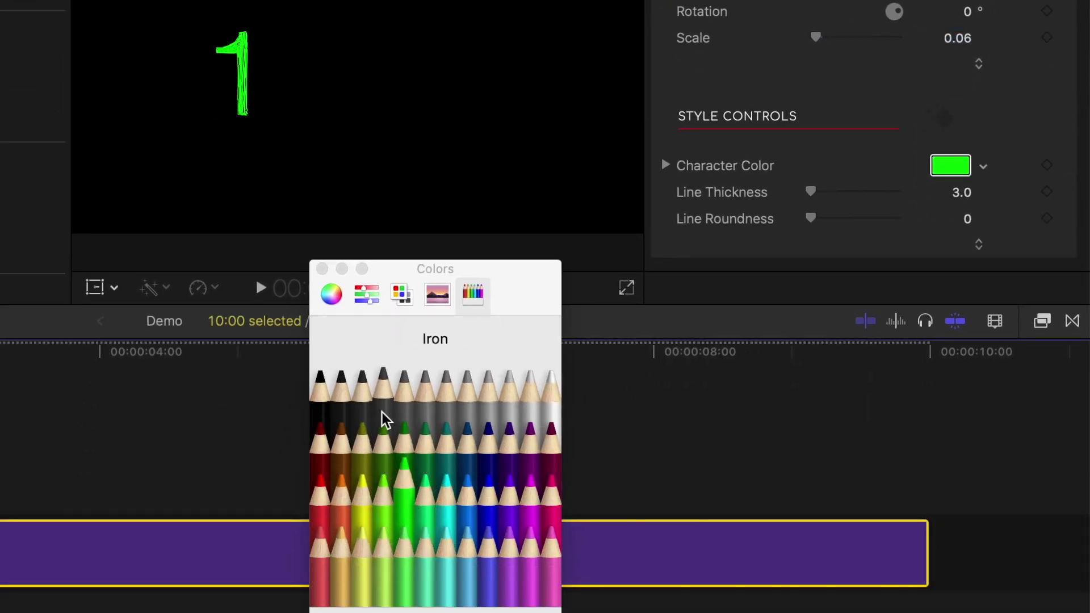
{"action": "left_click", "coordinate": [322, 269]}
{"action": "left_click", "coordinate": [812, 192]}
{"action": "left_click_drag", "start_coordinate": [814, 190], "coordinate": [838, 197]}
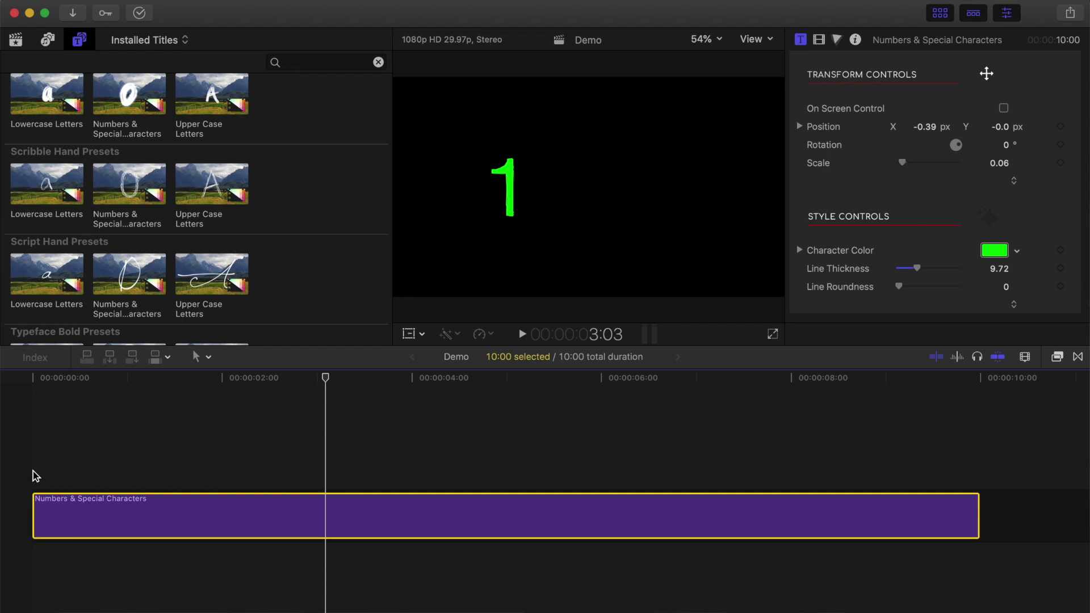
Duplicate the title above, make it a yellow 9, and nudge its Position X.
{"action": "left_click_drag", "start_coordinate": [324, 517], "coordinate": [327, 464]}
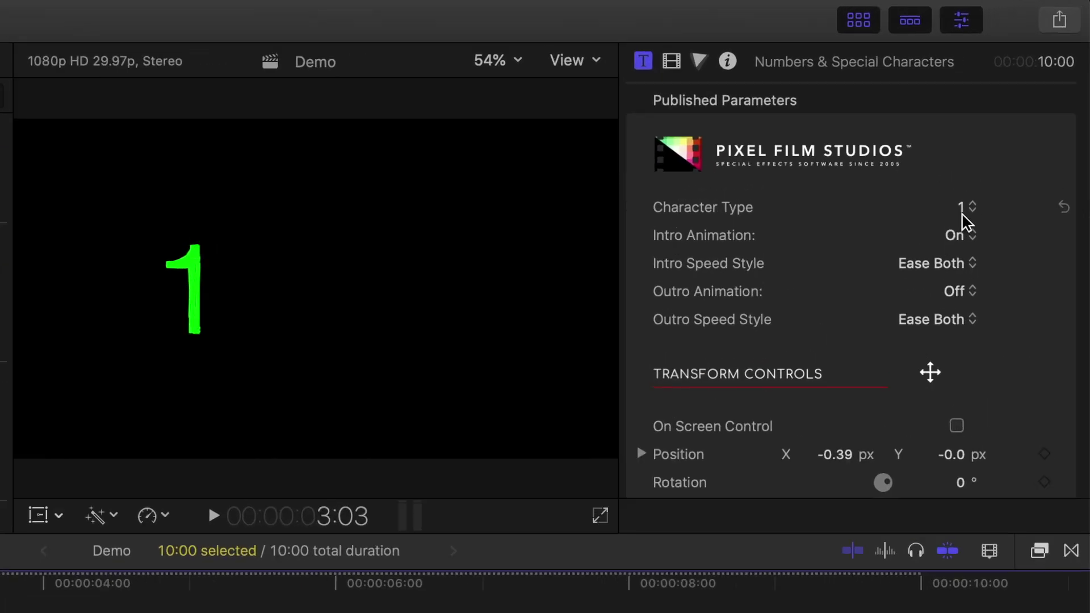
{"action": "left_click", "coordinate": [1011, 135]}
{"action": "left_click", "coordinate": [1010, 242]}
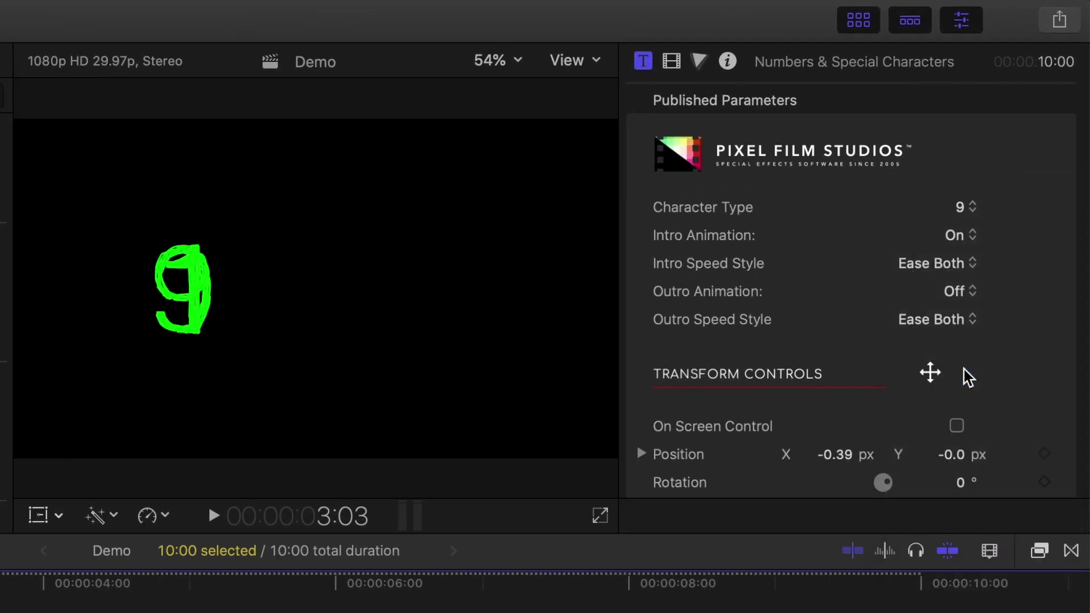
{"action": "left_click_drag", "start_coordinate": [835, 454], "coordinate": [875, 455]}
{"action": "scroll", "coordinate": [841, 460], "scroll_direction": "down", "scroll_amount": 3}
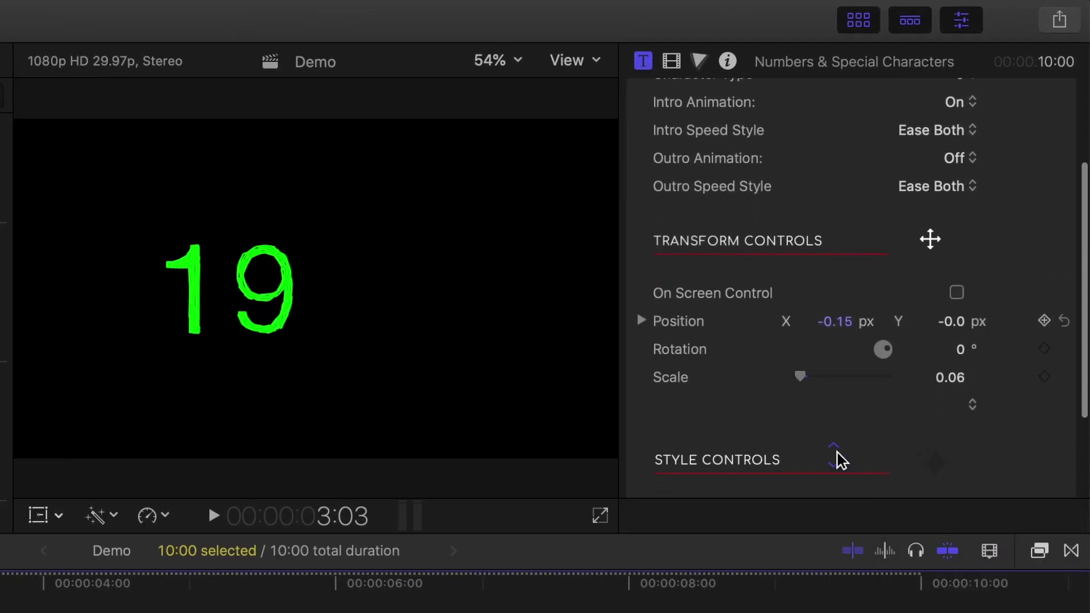
{"action": "scroll", "coordinate": [840, 459], "scroll_direction": "down", "scroll_amount": 5}
{"action": "left_click", "coordinate": [944, 390]}
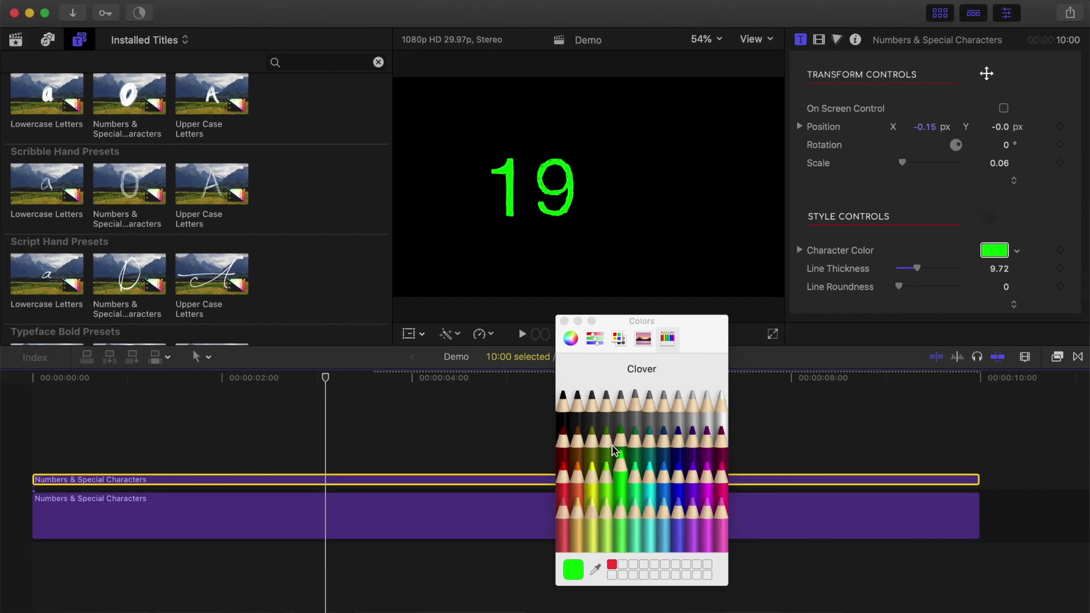
{"action": "left_click", "coordinate": [590, 482]}
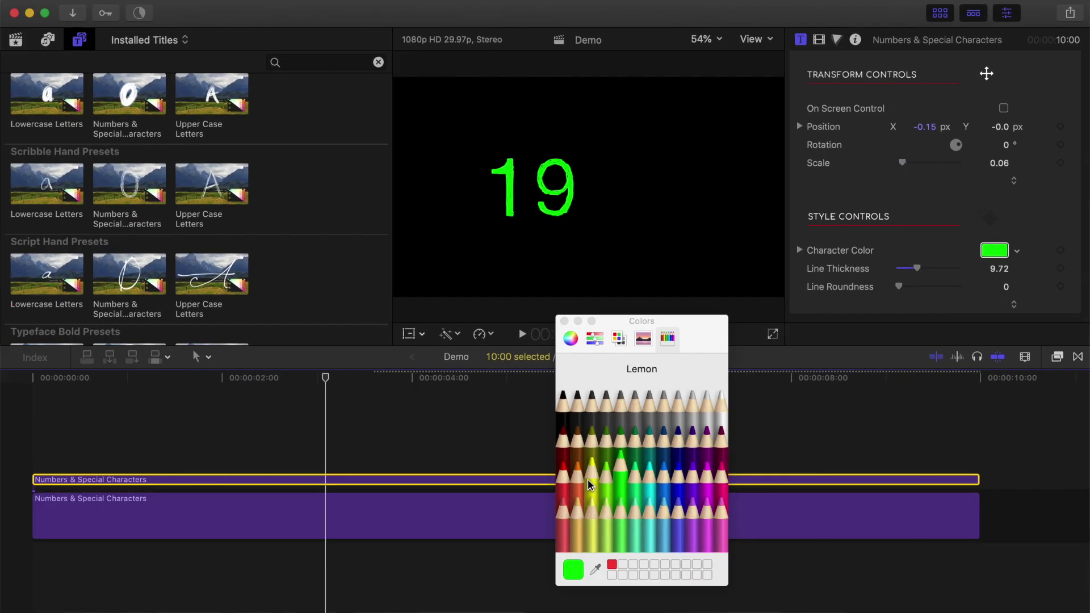
{"action": "left_click", "coordinate": [564, 321]}
Duplicate again onto a new row as a red 1 shifted right.
{"action": "left_click_drag", "start_coordinate": [326, 480], "coordinate": [326, 461]}
{"action": "left_click", "coordinate": [1013, 135]}
{"action": "left_click", "coordinate": [977, 24]}
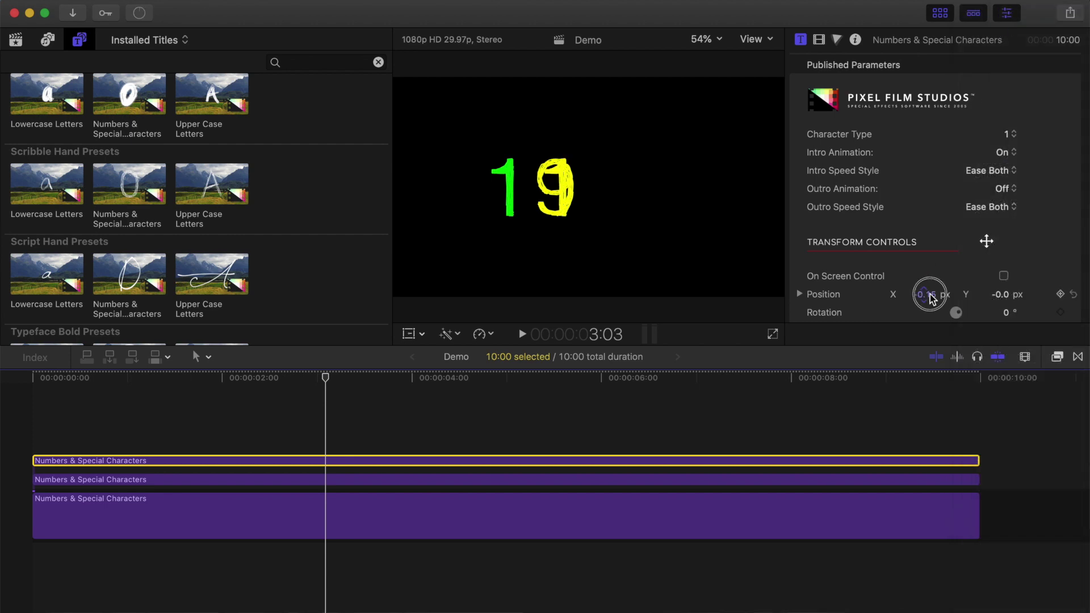
{"action": "left_click_drag", "start_coordinate": [931, 294], "coordinate": [943, 295]}
{"action": "scroll", "coordinate": [931, 256], "scroll_direction": "down", "scroll_amount": 5}
{"action": "left_click", "coordinate": [990, 250]}
{"action": "left_click", "coordinate": [653, 448]}
{"action": "left_click", "coordinate": [564, 321]}
Add a fourth copy for the blue 3, then select all four digit titles.
{"action": "left_click_drag", "start_coordinate": [333, 461], "coordinate": [333, 442]}
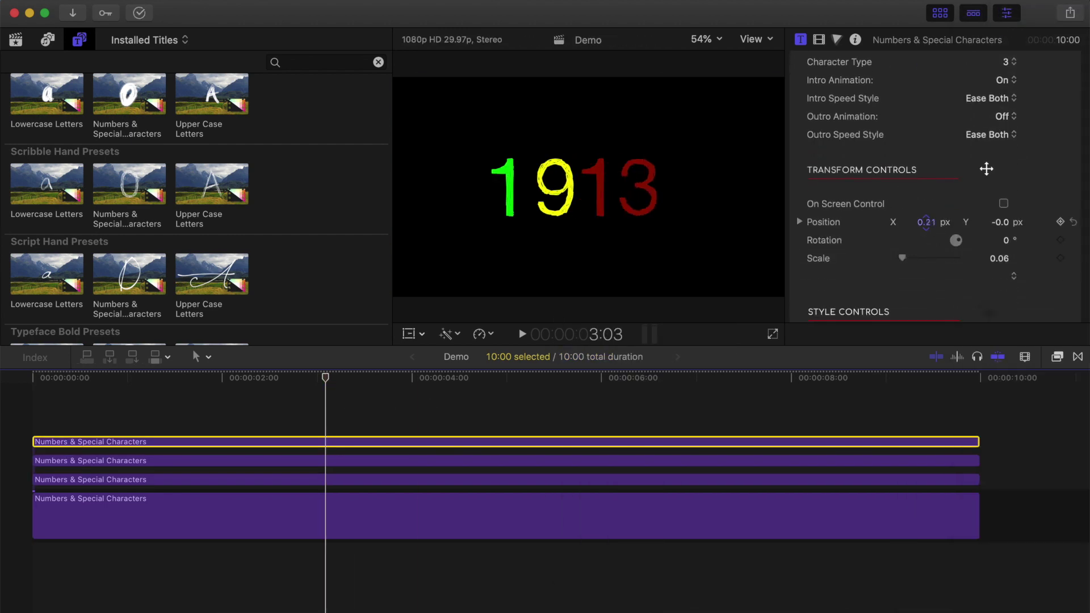
{"action": "scroll", "coordinate": [931, 227], "scroll_direction": "down", "scroll_amount": 3}
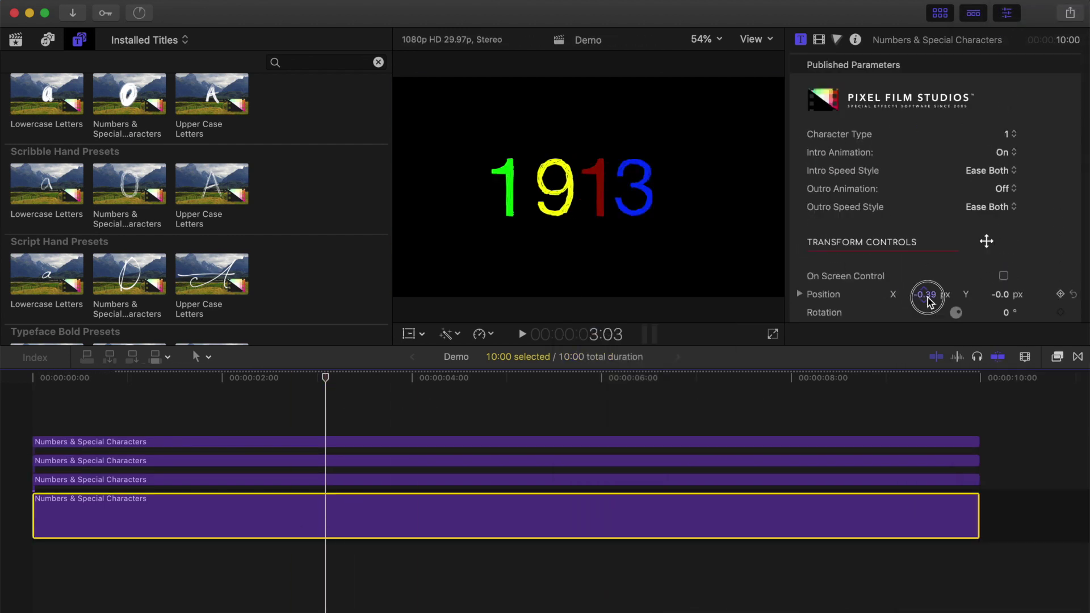
{"action": "left_click", "coordinate": [329, 442]}
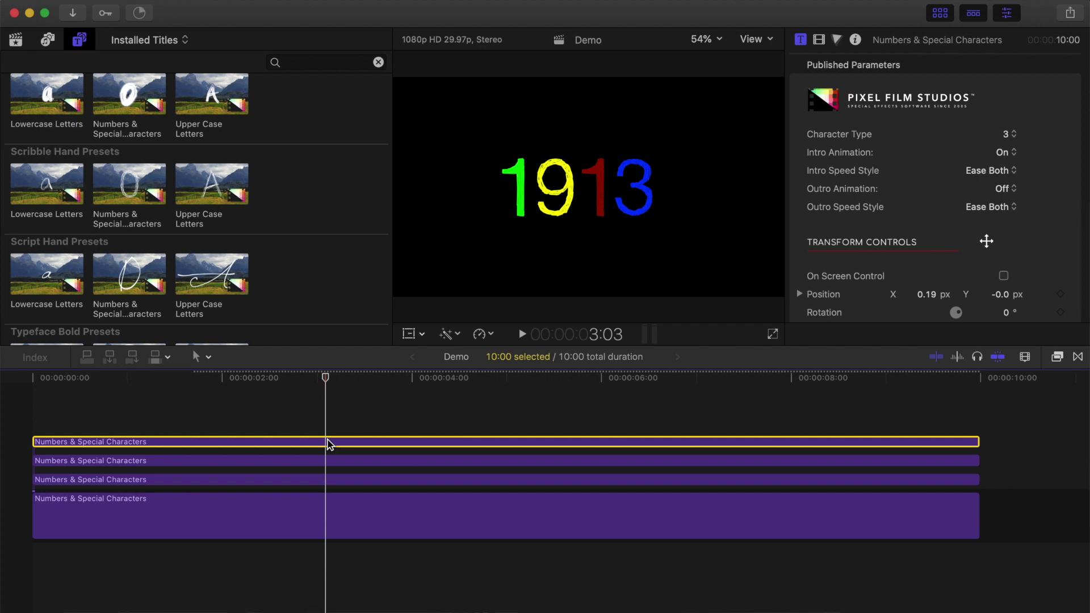
{"action": "left_click", "coordinate": [331, 519], "text": "shift"}
Combine the four titles into compound clip Demo Clip 1 and set its speed to Fast 2x.
{"action": "key", "text": "alt+g"}
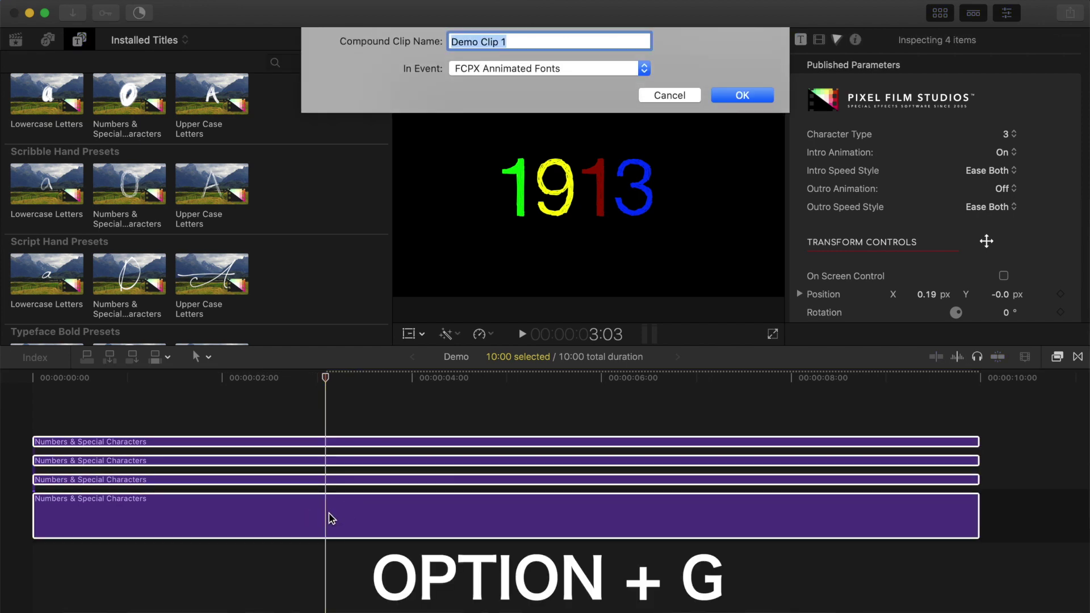
{"action": "key", "text": "Return"}
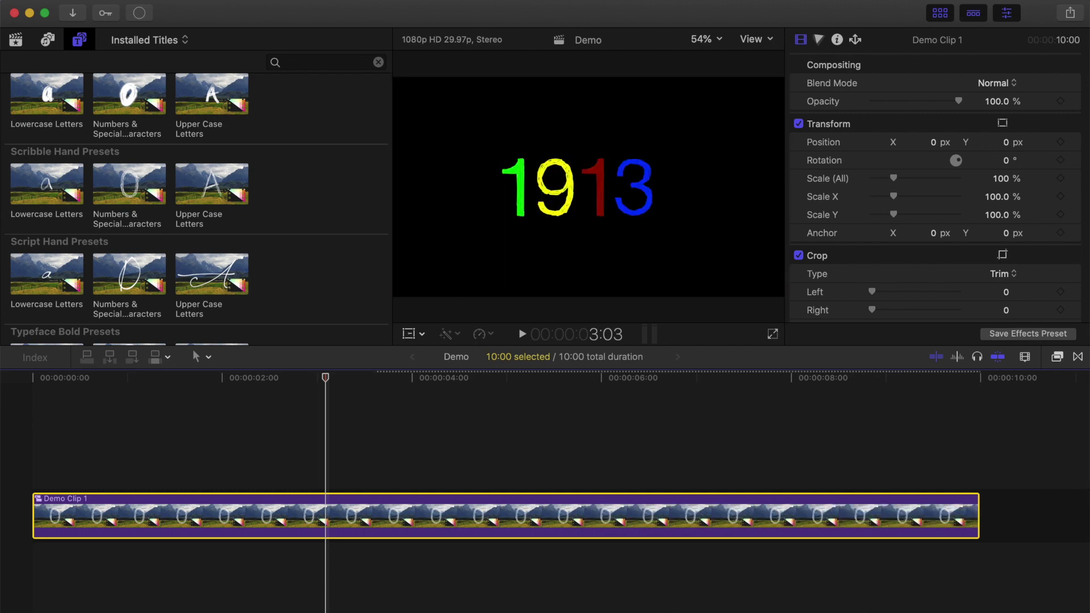
{"action": "key", "text": "super+r"}
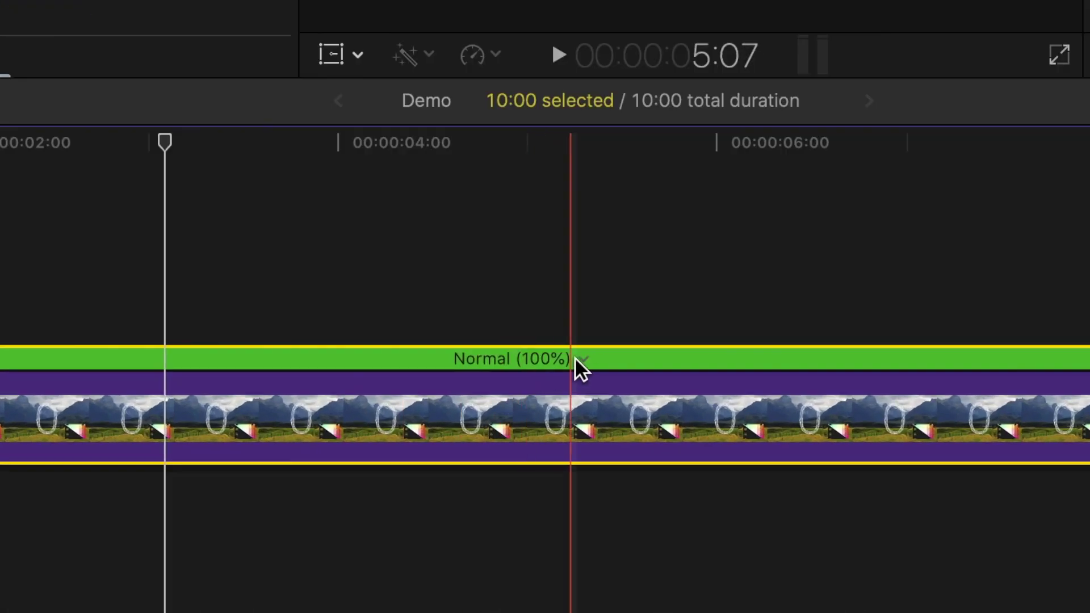
{"action": "left_click", "coordinate": [535, 485]}
{"action": "mouse_move", "coordinate": [633, 418]}
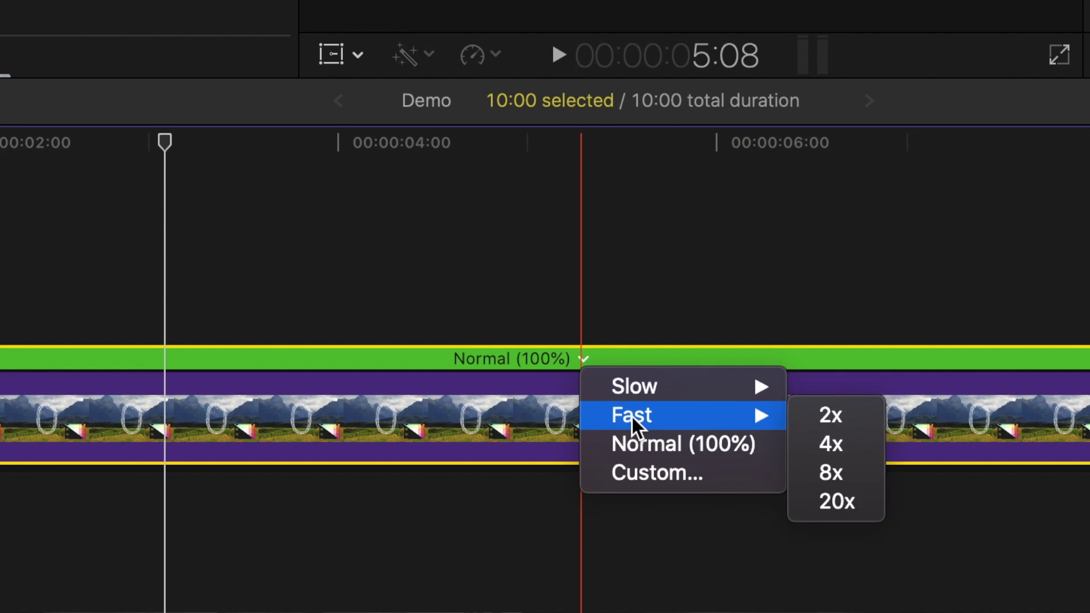
{"action": "left_click", "coordinate": [828, 404]}
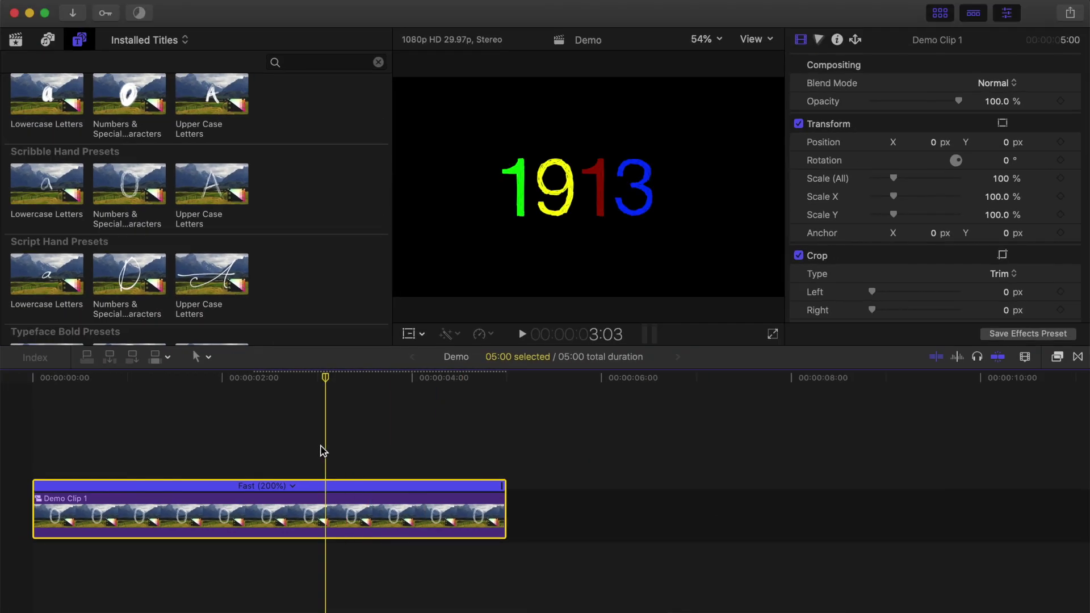
Scale the 1913 title to 107.84% and shift it right in the viewer.
{"action": "left_click", "coordinate": [408, 335]}
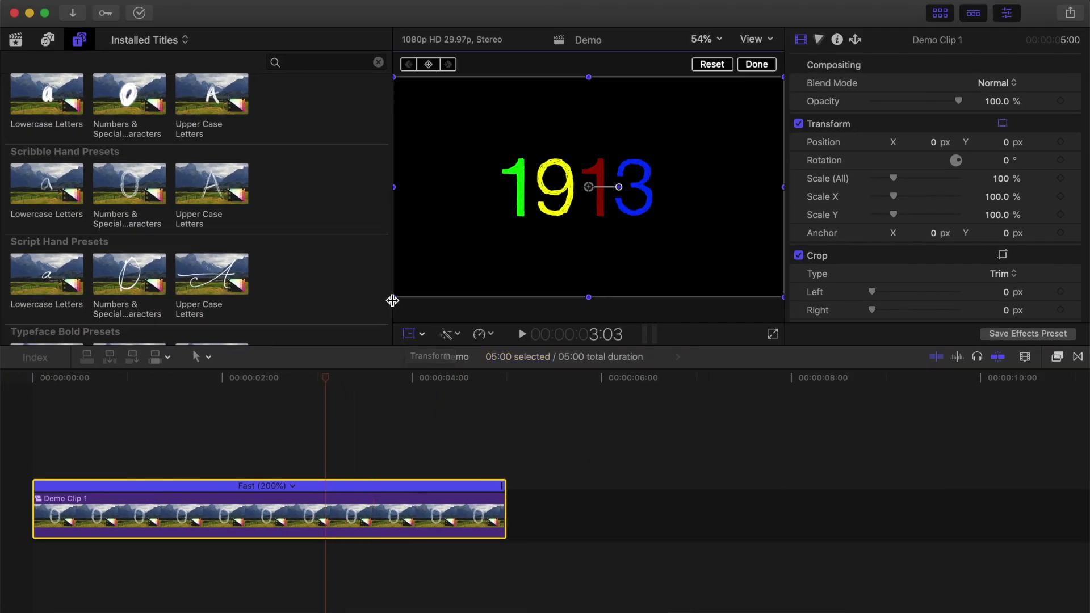
{"action": "left_click_drag", "start_coordinate": [392, 300], "coordinate": [382, 308]}
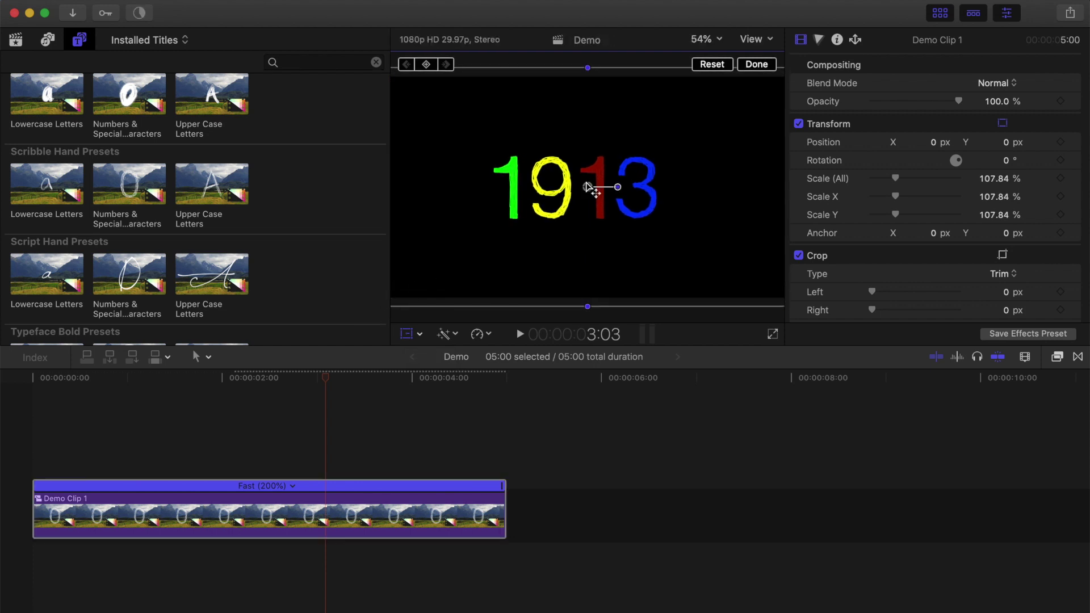
{"action": "left_click_drag", "start_coordinate": [587, 187], "coordinate": [601, 187]}
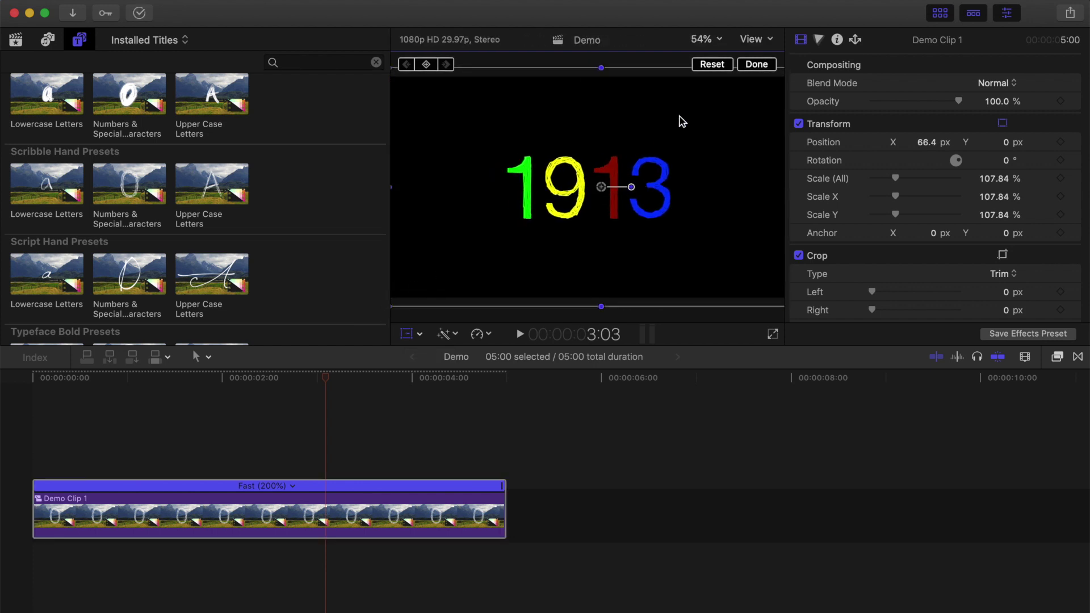
Keyframe Demo Clip 1's transform, then raise 1913 to Position Y 195.8 px ten frames later.
{"action": "left_click", "coordinate": [756, 66]}
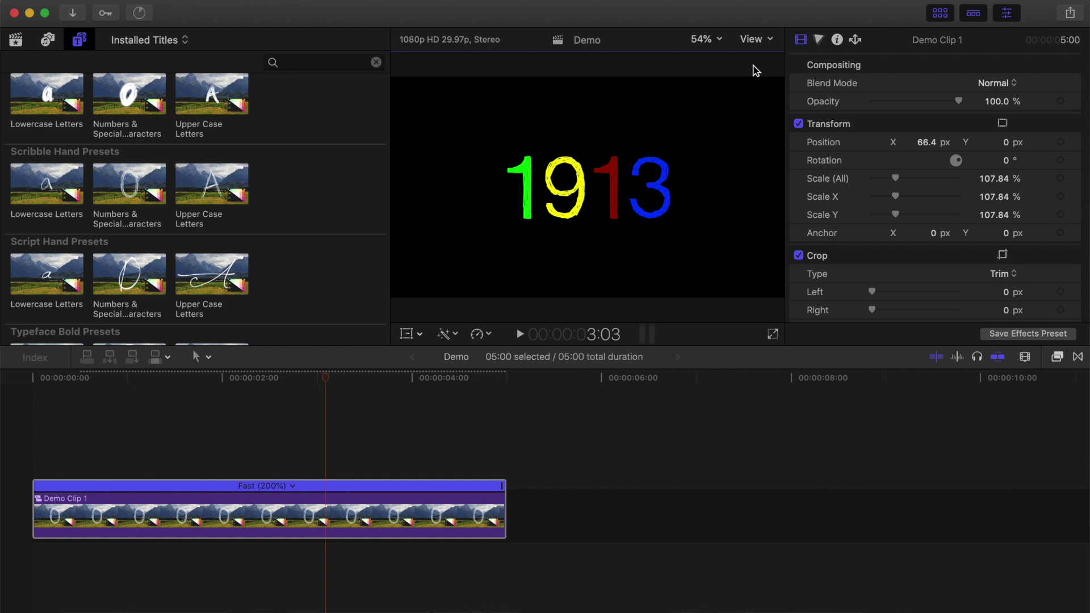
{"action": "left_click", "coordinate": [159, 468]}
{"action": "left_click", "coordinate": [160, 505]}
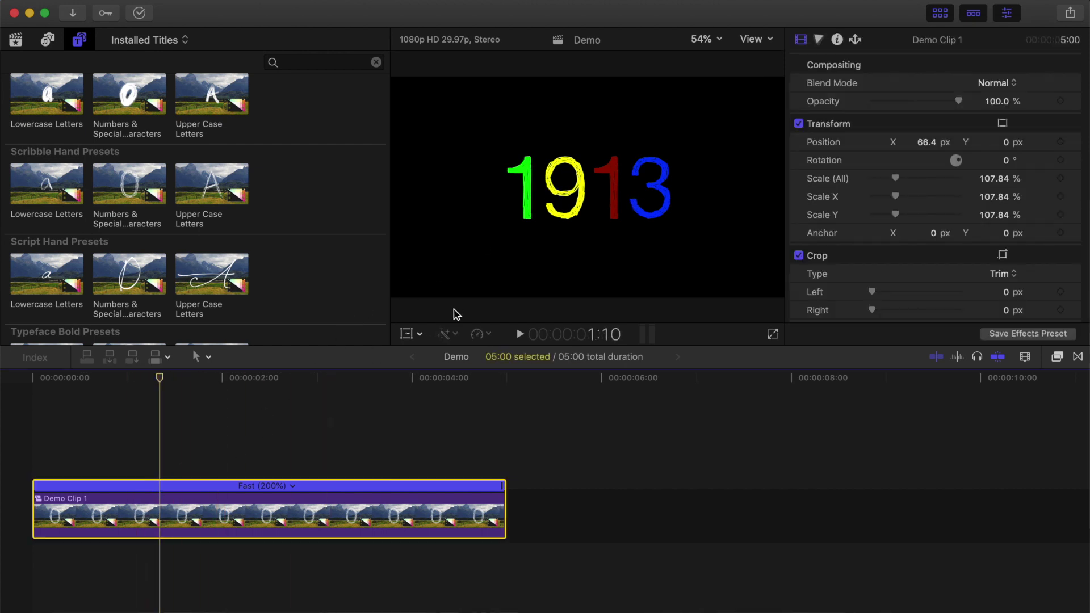
{"action": "left_click", "coordinate": [406, 335]}
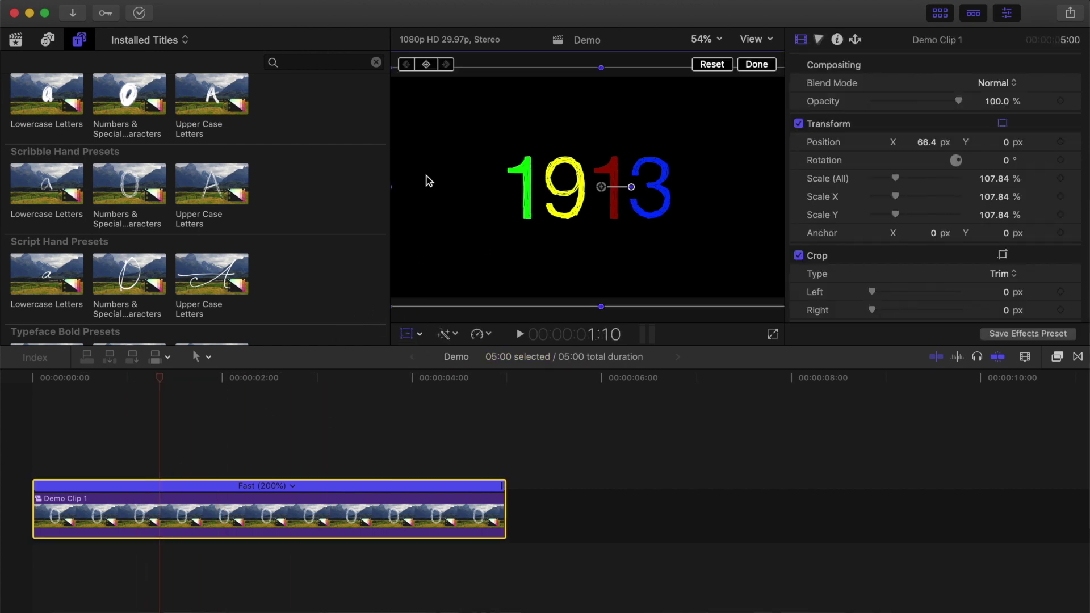
{"action": "left_click", "coordinate": [426, 64]}
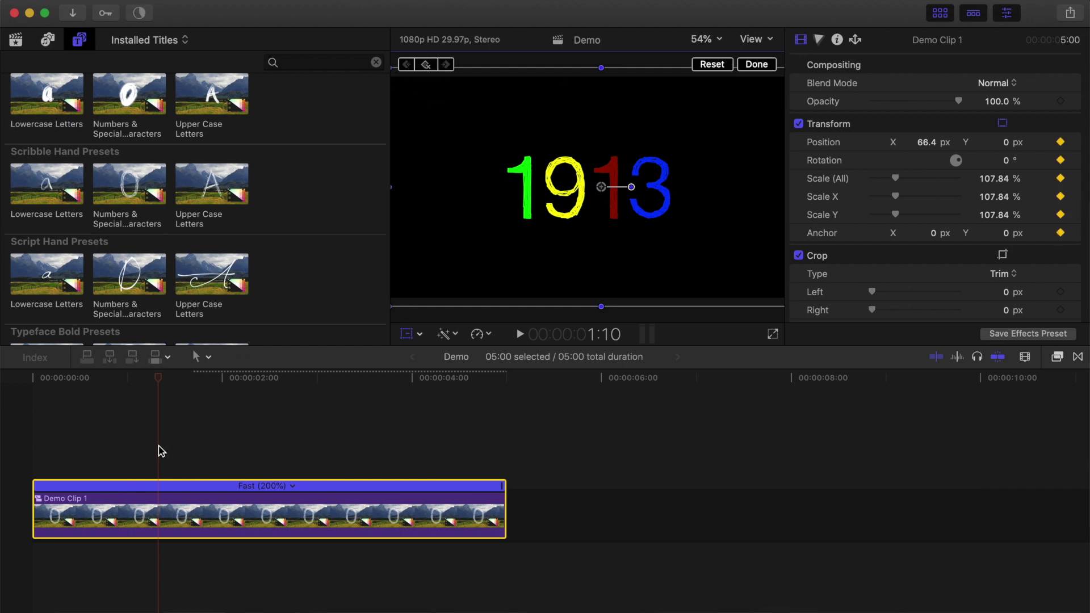
{"action": "key", "text": "shift+Right"}
{"action": "left_click_drag", "start_coordinate": [598, 185], "coordinate": [602, 148]}
{"action": "left_click", "coordinate": [756, 64]}
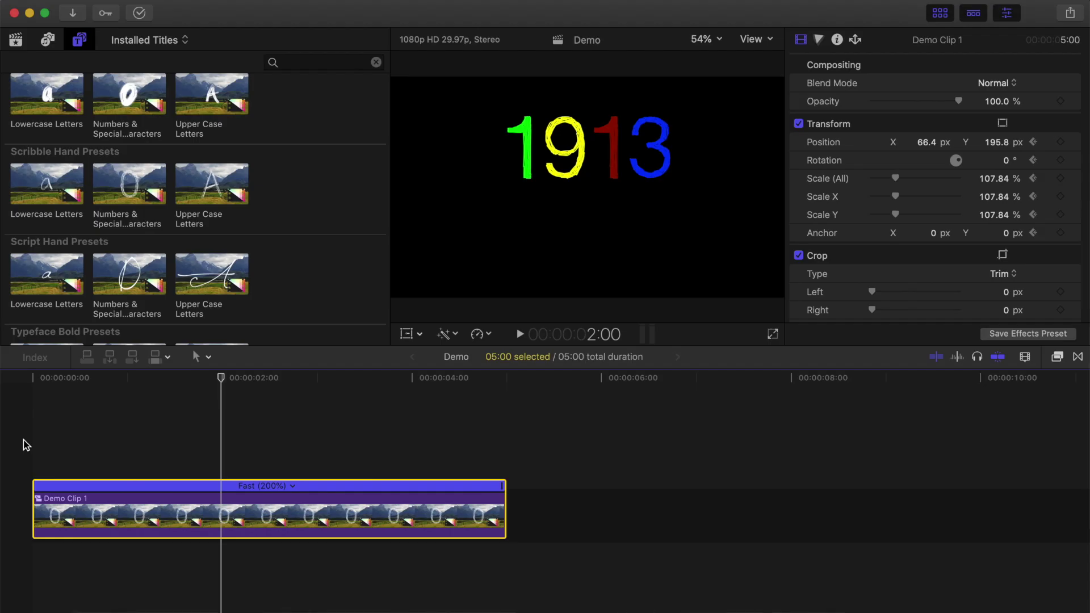
Connect a Paint Brush Upper Case Letters title at about 1:19 and set it to M.
{"action": "left_click_drag", "start_coordinate": [222, 382], "coordinate": [189, 384]}
{"action": "scroll", "coordinate": [173, 238], "scroll_direction": "up", "scroll_amount": 5}
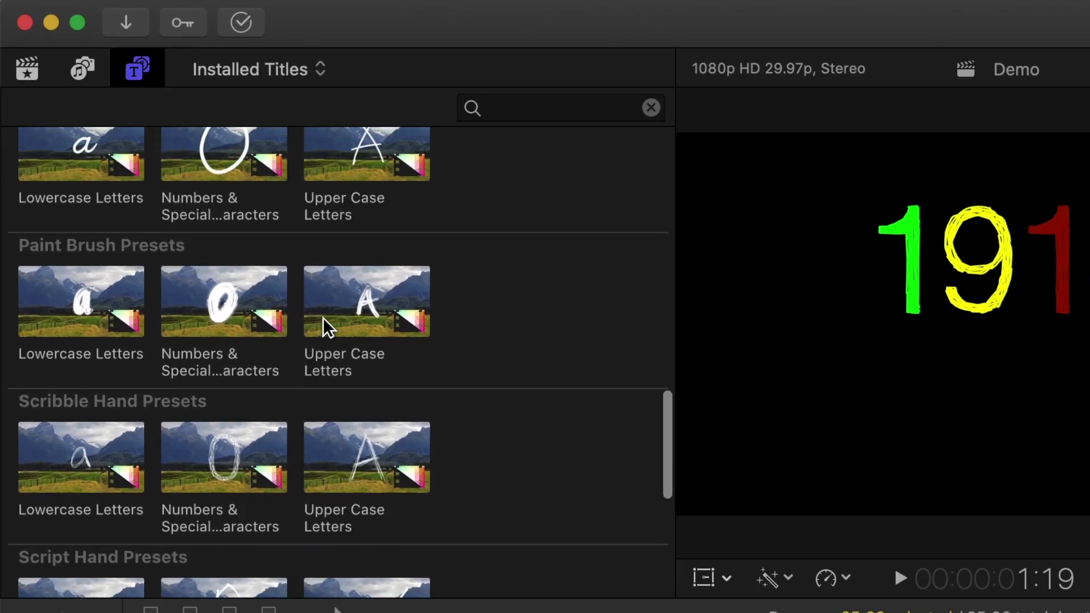
{"action": "left_click", "coordinate": [323, 318]}
{"action": "key", "text": "q"}
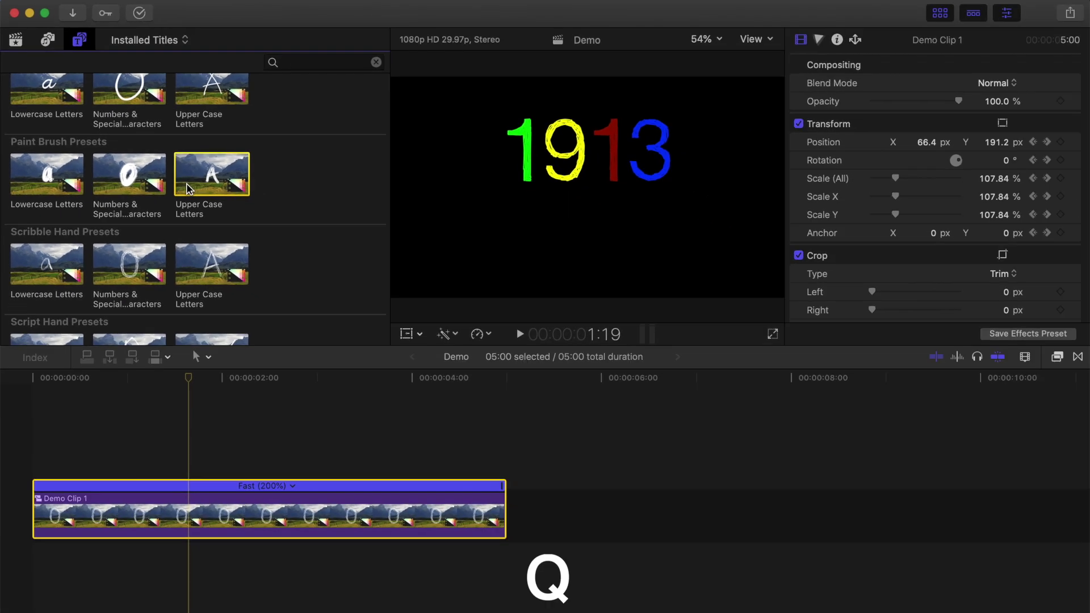
{"action": "left_click", "coordinate": [389, 467]}
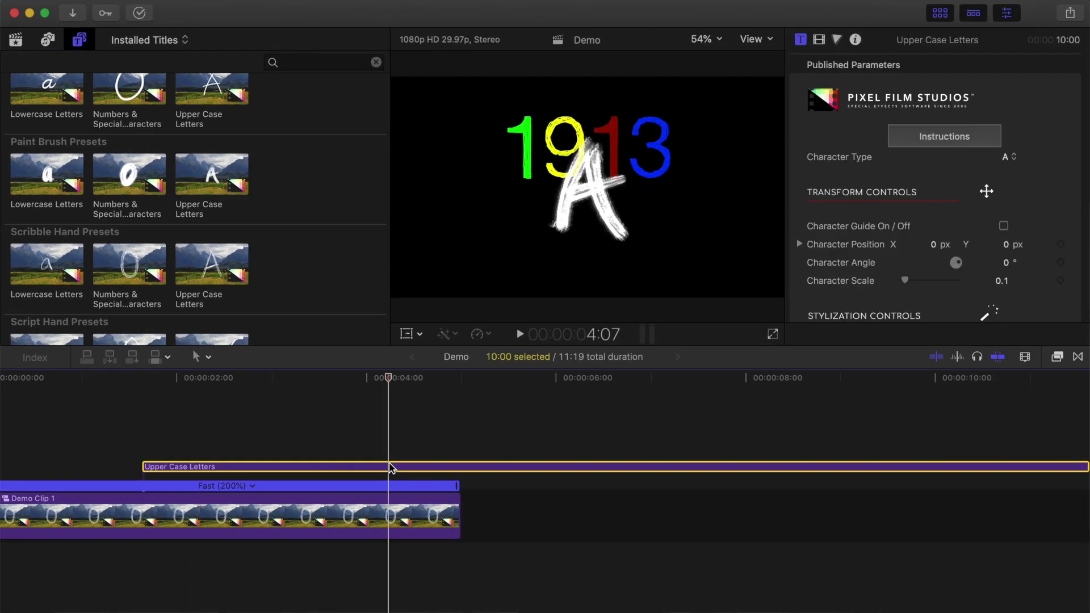
{"action": "left_click", "coordinate": [1014, 158]}
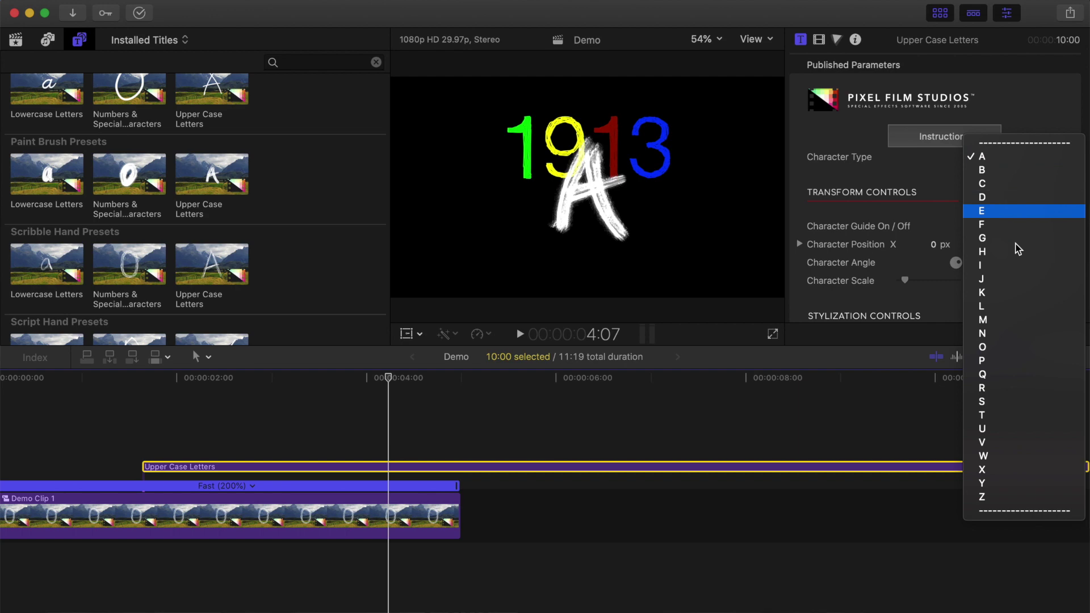
{"action": "left_click", "coordinate": [1014, 321]}
Give the M scale 0.06 and position X -0.39, Y -0.13.
{"action": "left_click", "coordinate": [1002, 281]}
{"action": "type", "text": "0.06"}
{"action": "key", "text": "Return"}
{"action": "type", "text": "-0.39"}
{"action": "key", "text": "Tab"}
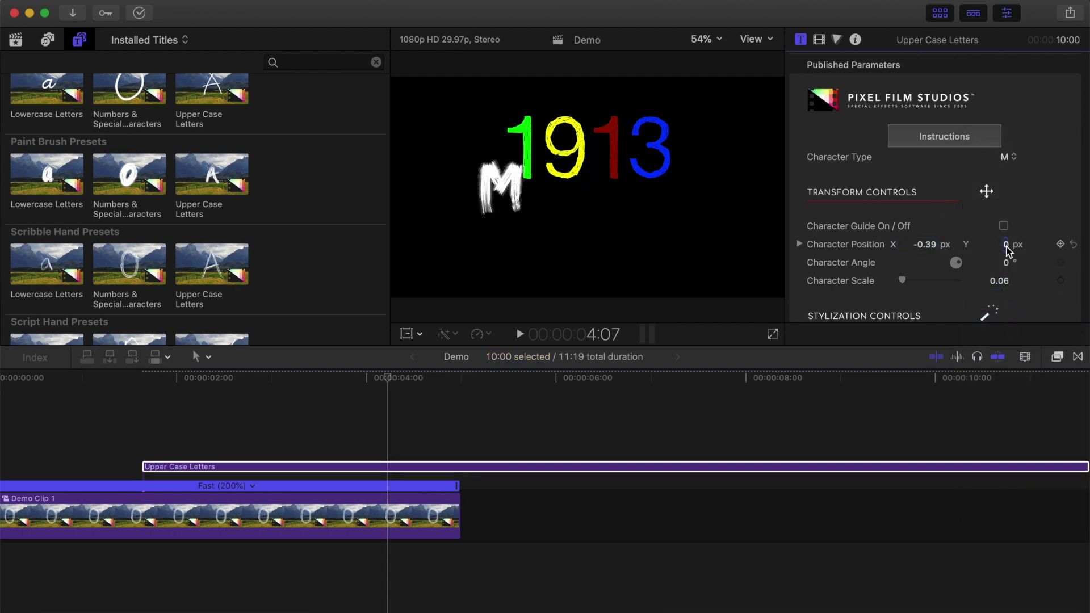
{"action": "type", "text": "-0.13"}
{"action": "key", "text": "Return"}
Colour the M magenta, set Intro Speed to 10.0, and set Outro Style to None.
{"action": "scroll", "coordinate": [1010, 253], "scroll_direction": "down", "scroll_amount": 5}
{"action": "left_click", "coordinate": [993, 196]}
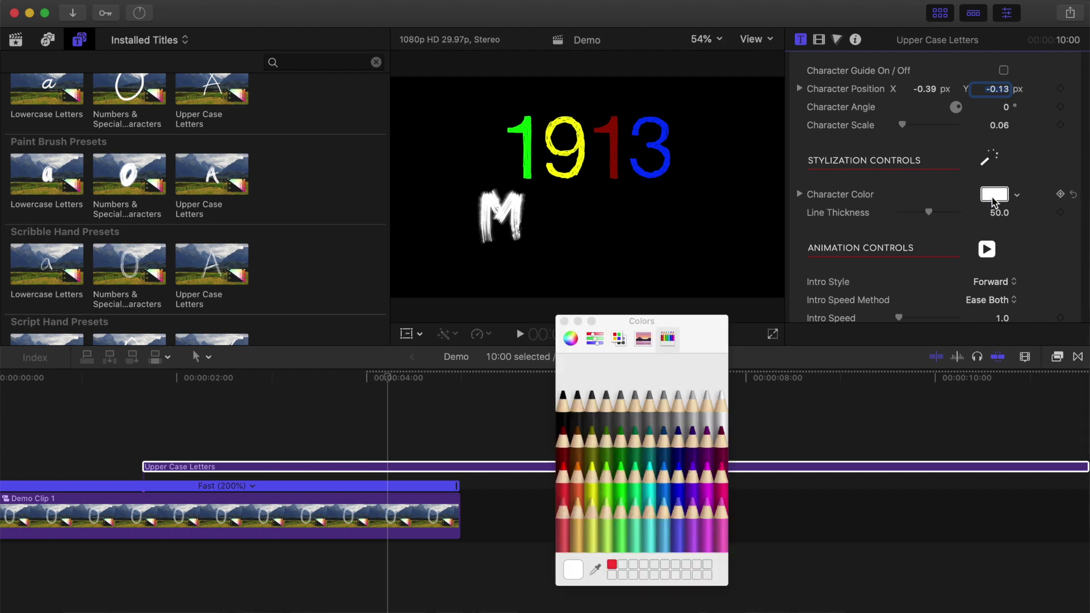
{"action": "left_click", "coordinate": [711, 483]}
{"action": "left_click", "coordinate": [718, 295]}
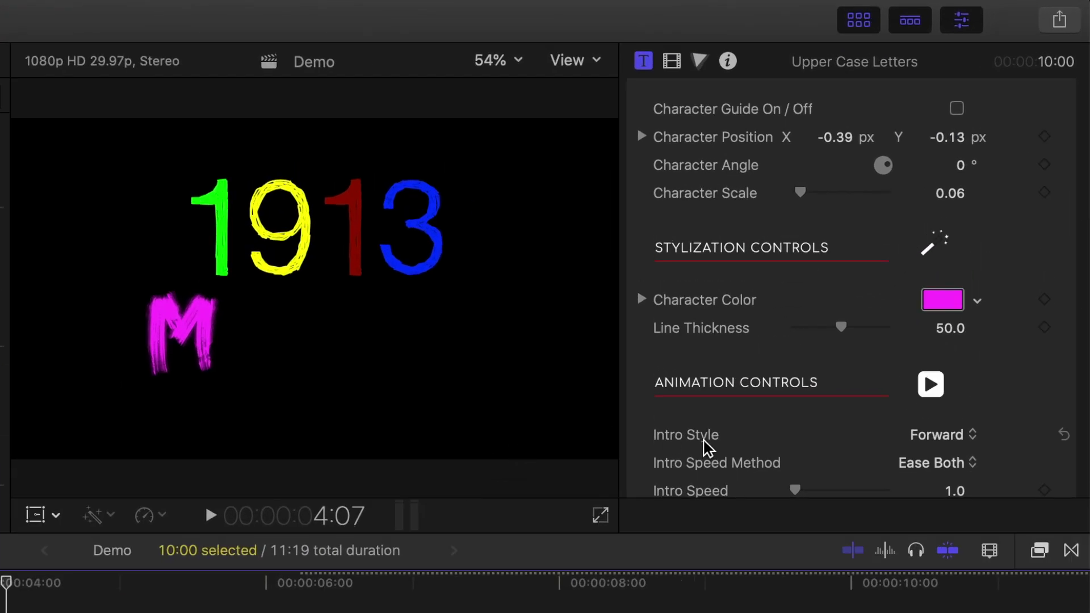
{"action": "scroll", "coordinate": [704, 446], "scroll_direction": "down", "scroll_amount": 5}
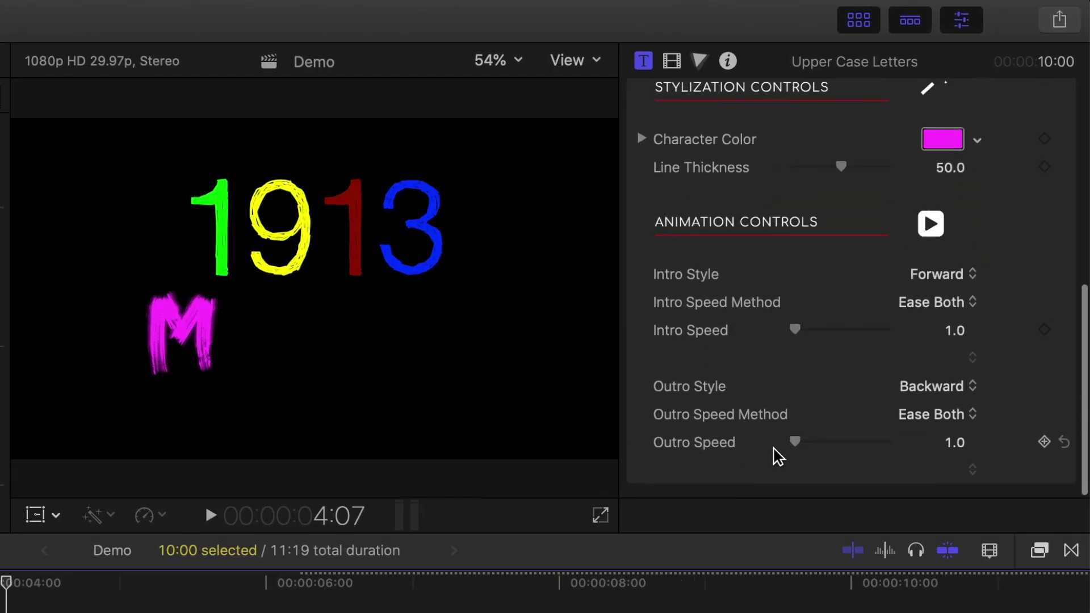
{"action": "left_click_drag", "start_coordinate": [794, 331], "coordinate": [896, 335]}
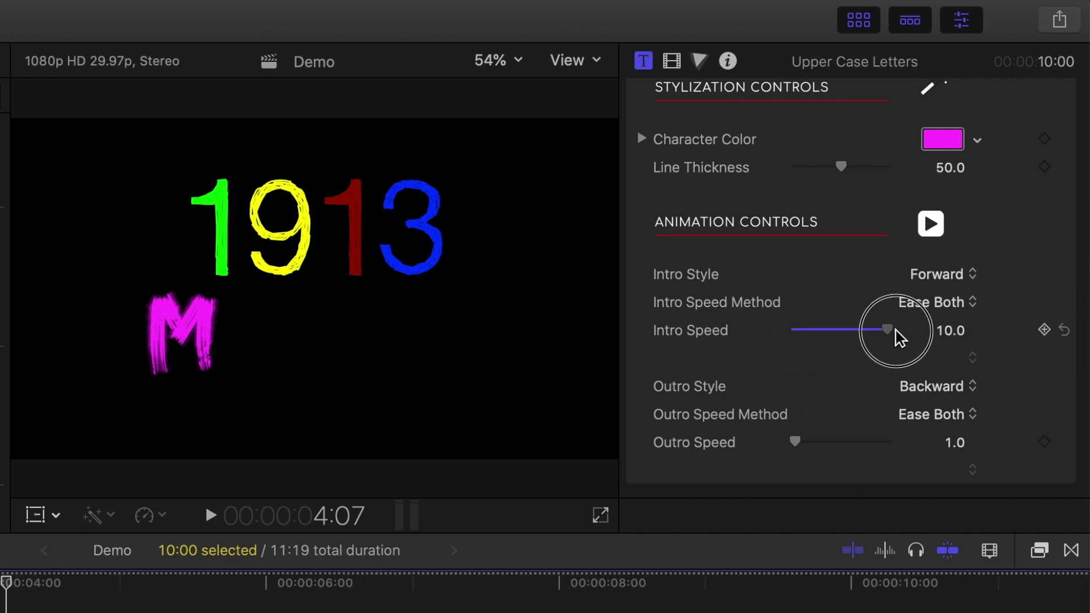
{"action": "left_click", "coordinate": [973, 396]}
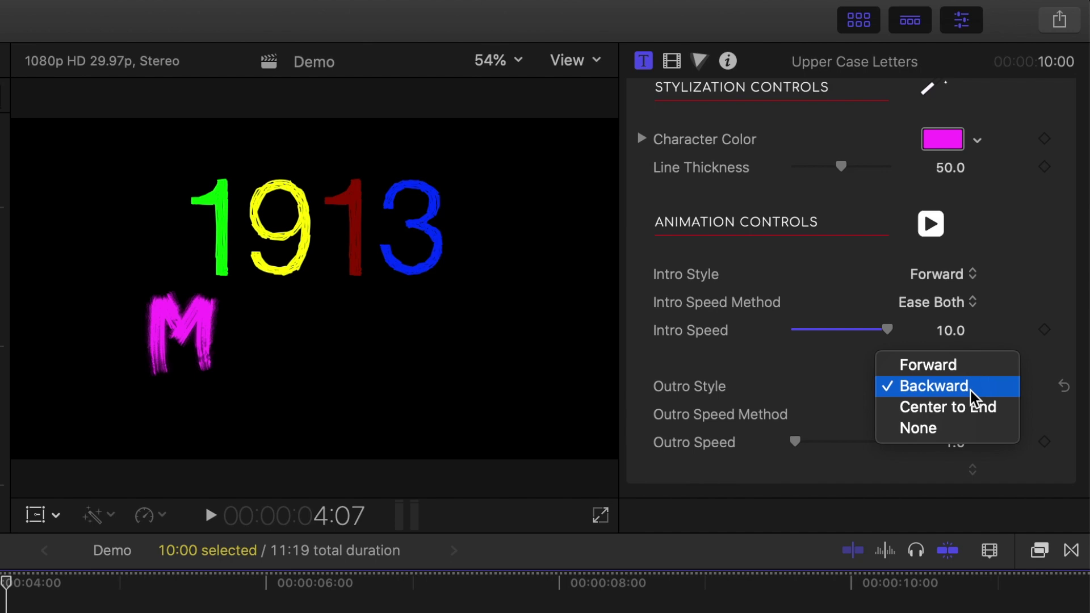
{"action": "left_click", "coordinate": [966, 429]}
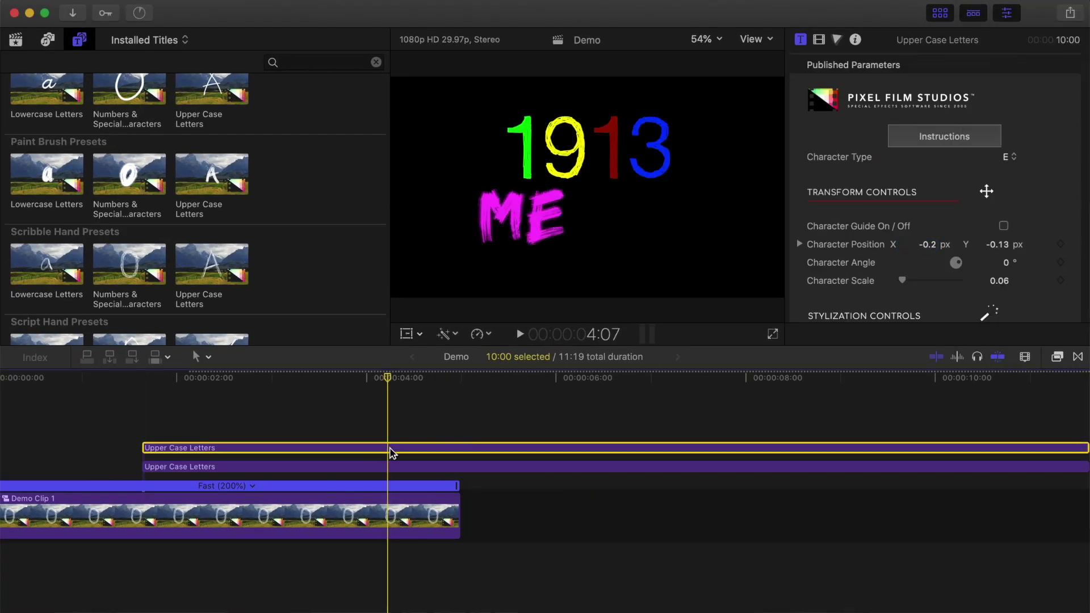
Make this letter title a D and a duplicated copy an I.
{"action": "left_click", "coordinate": [1009, 157]}
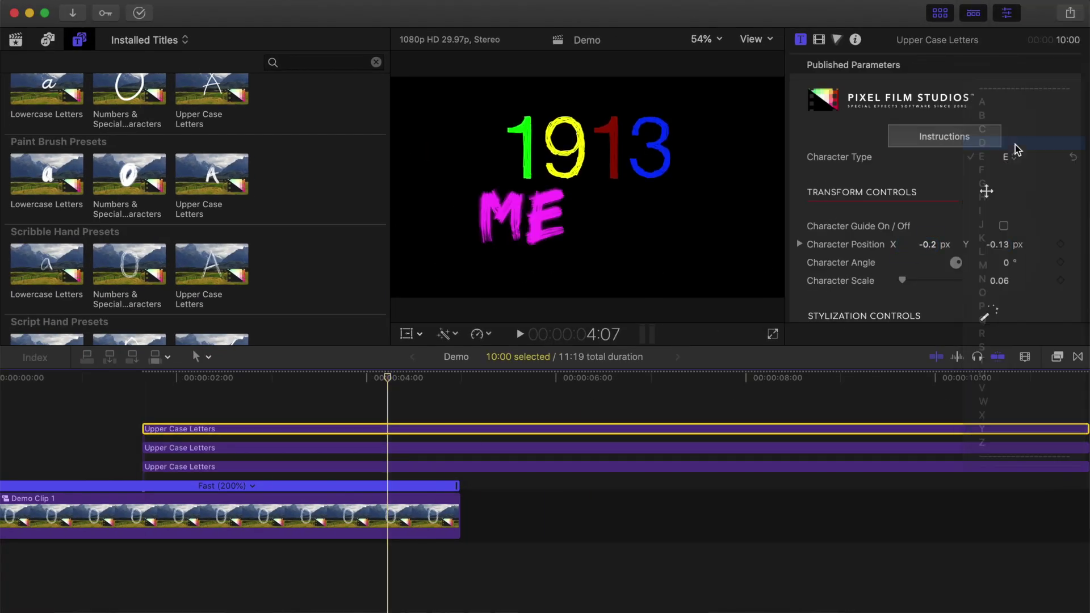
{"action": "left_click", "coordinate": [1016, 143]}
{"action": "mouse_move", "coordinate": [438, 401]}
{"action": "left_mouse_down"}
{"action": "mouse_move", "coordinate": [426, 389]}
{"action": "mouse_move", "coordinate": [426, 400]}
{"action": "left_mouse_up"}
{"action": "left_click", "coordinate": [1010, 157]}
{"action": "left_click", "coordinate": [1005, 224]}
Make another letter an A at Position X 0.24 and play MEDIA animating in.
{"action": "left_click", "coordinate": [1010, 157]}
{"action": "left_click", "coordinate": [1022, 61]}
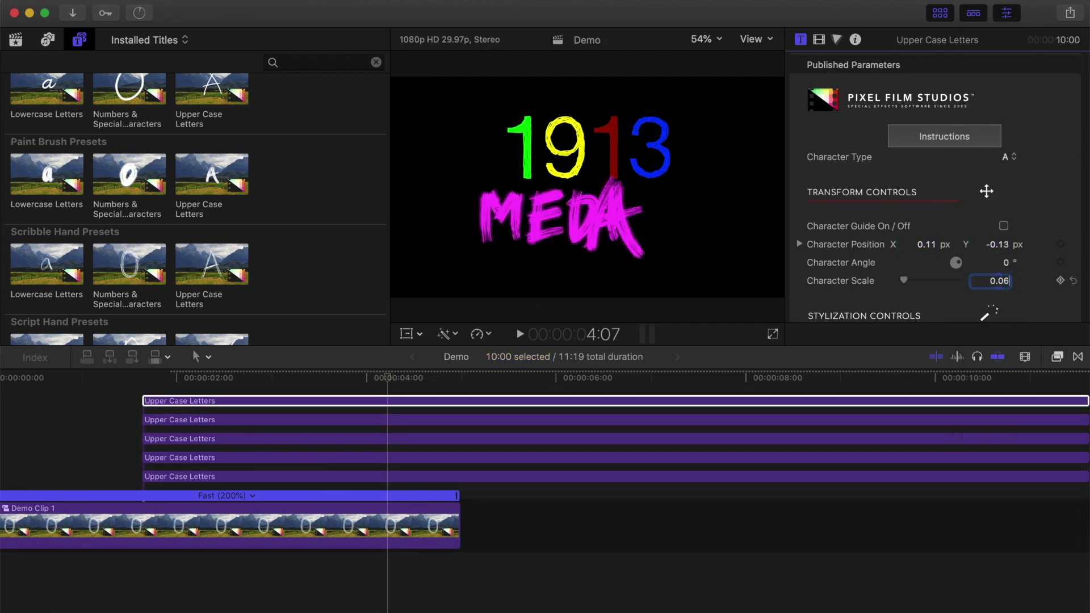
{"action": "left_click", "coordinate": [926, 244]}
{"action": "type", "text": "0.24"}
{"action": "key", "text": "Return"}
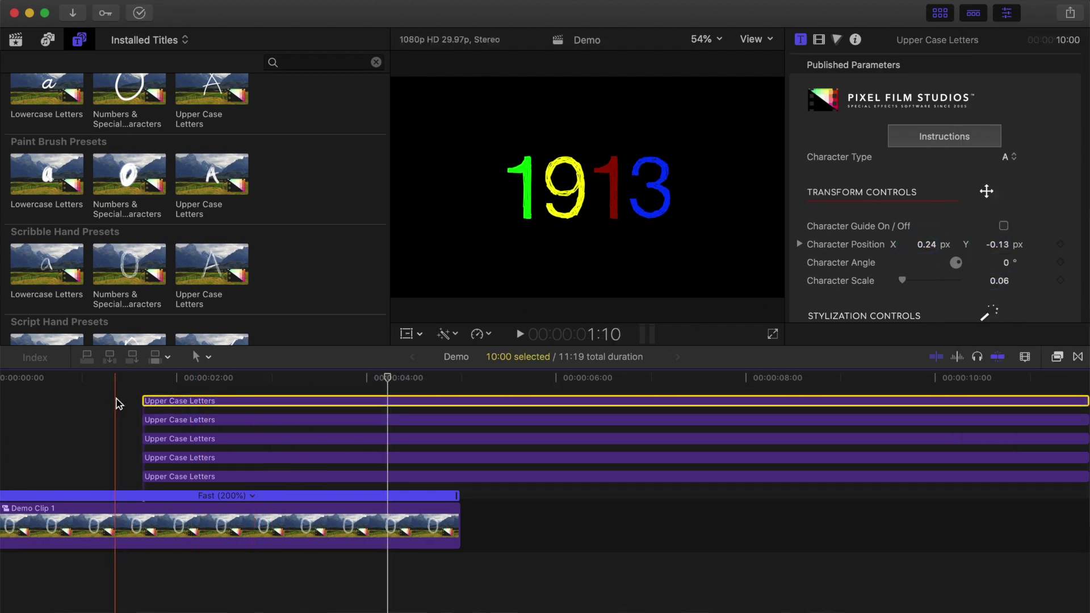
{"action": "key", "text": "space"}
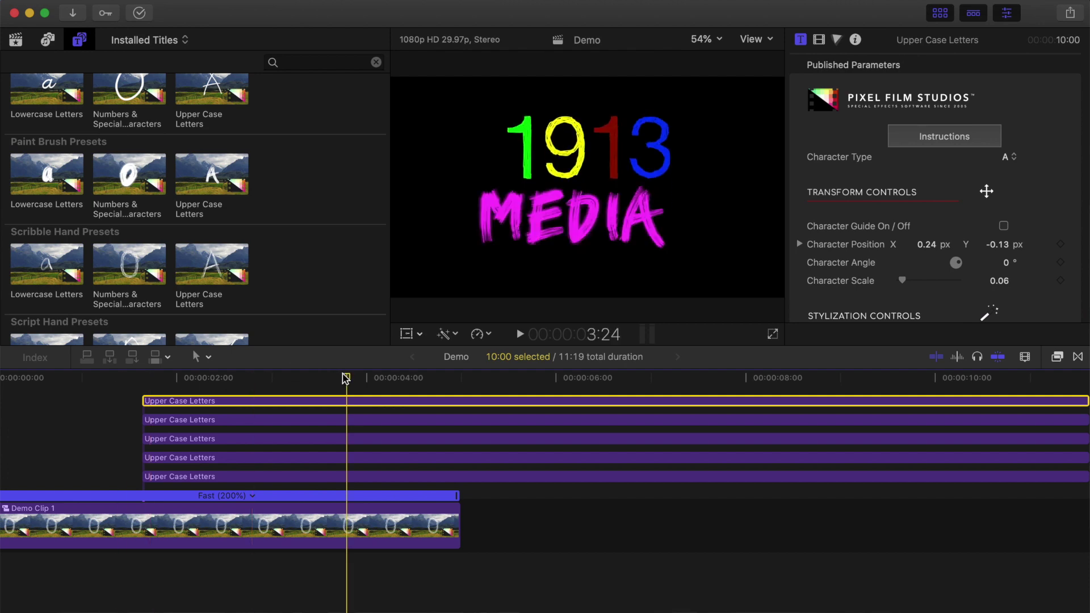
Offset the letter titles' starts, delaying the fourth by 22 frames and the top by about three seconds.
{"action": "left_click_drag", "start_coordinate": [347, 379], "coordinate": [213, 378]}
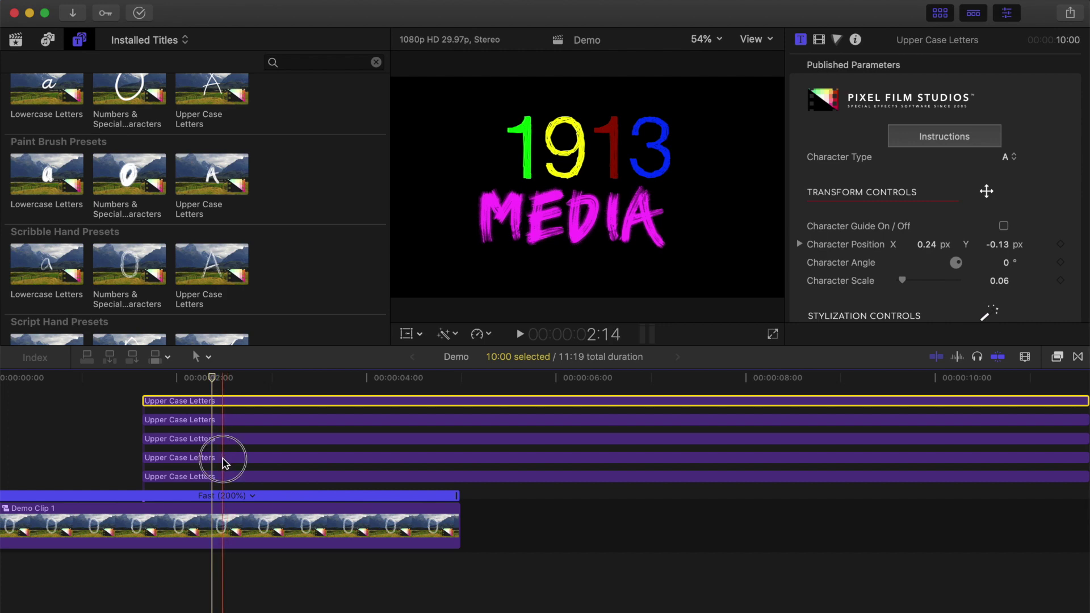
{"action": "left_click_drag", "start_coordinate": [222, 463], "coordinate": [294, 461]}
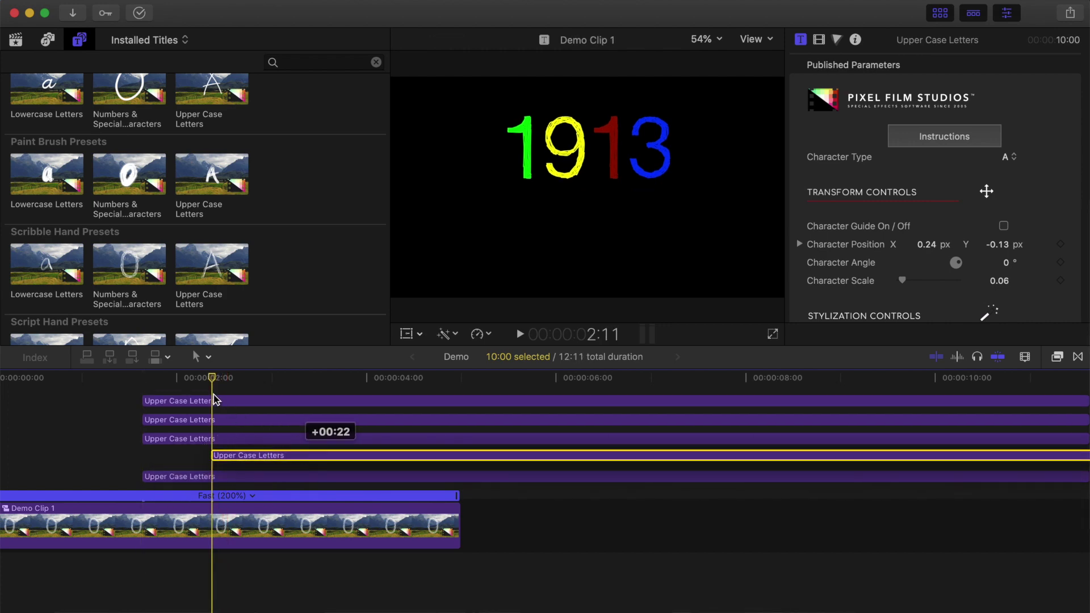
{"action": "left_click_drag", "start_coordinate": [213, 378], "coordinate": [289, 377]}
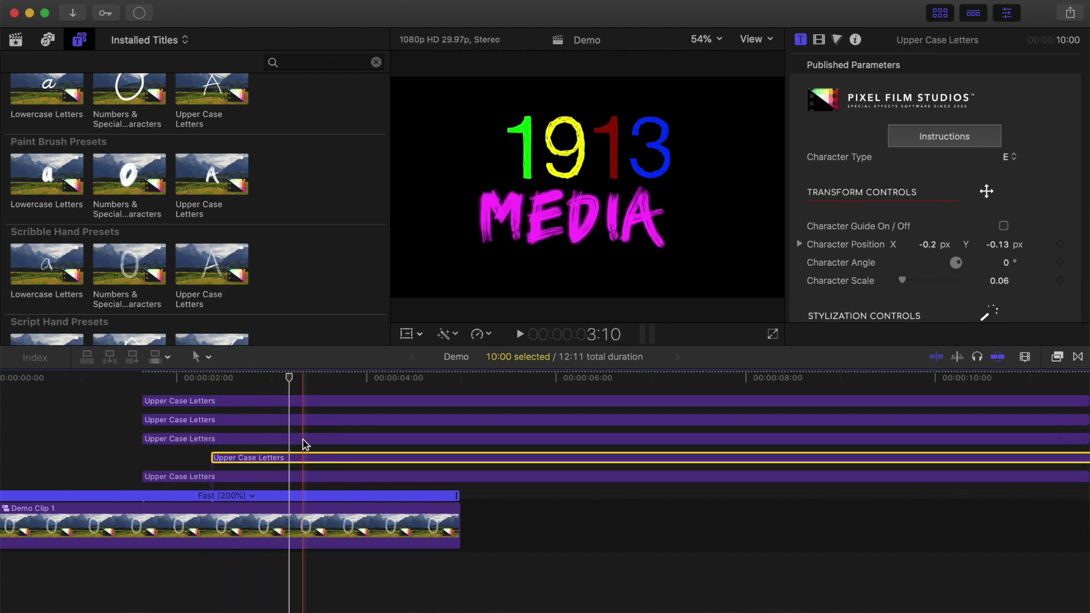
{"action": "left_click_drag", "start_coordinate": [290, 440], "coordinate": [528, 414]}
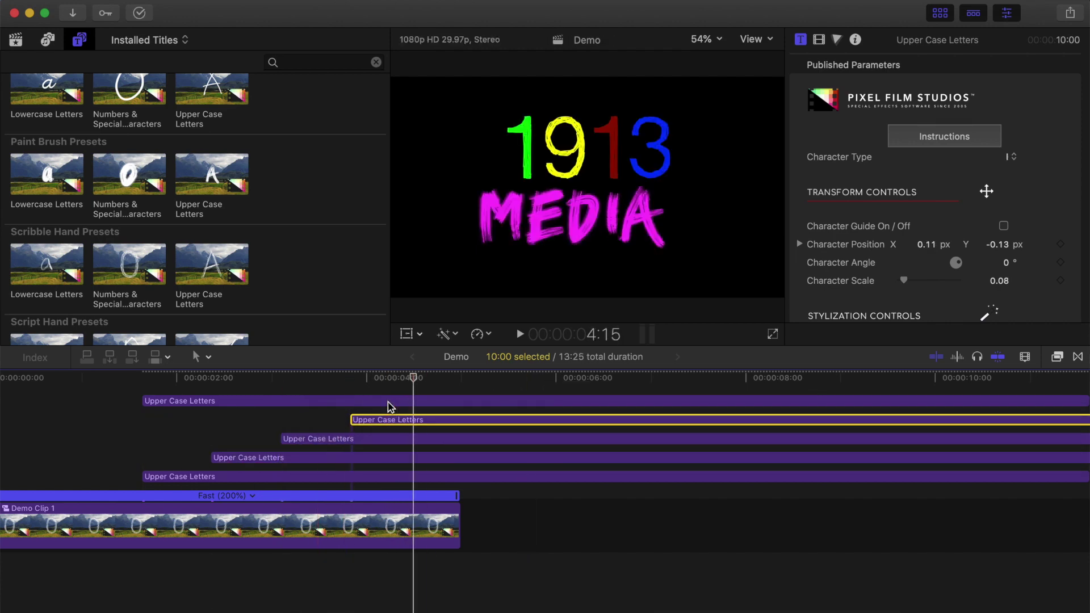
{"action": "left_click_drag", "start_coordinate": [389, 407], "coordinate": [676, 403]}
Extend the letter titles' ends to match, then combine all five into a compound clip.
{"action": "key", "text": "super+minus"}
{"action": "key", "text": "super+minus"}
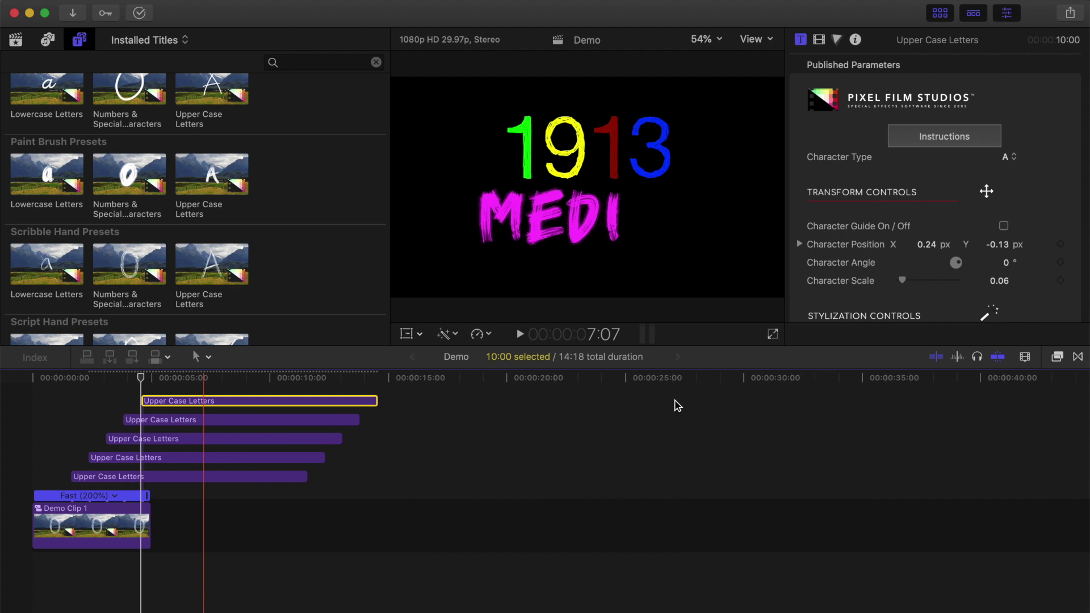
{"action": "left_click_drag", "start_coordinate": [356, 420], "coordinate": [376, 458]}
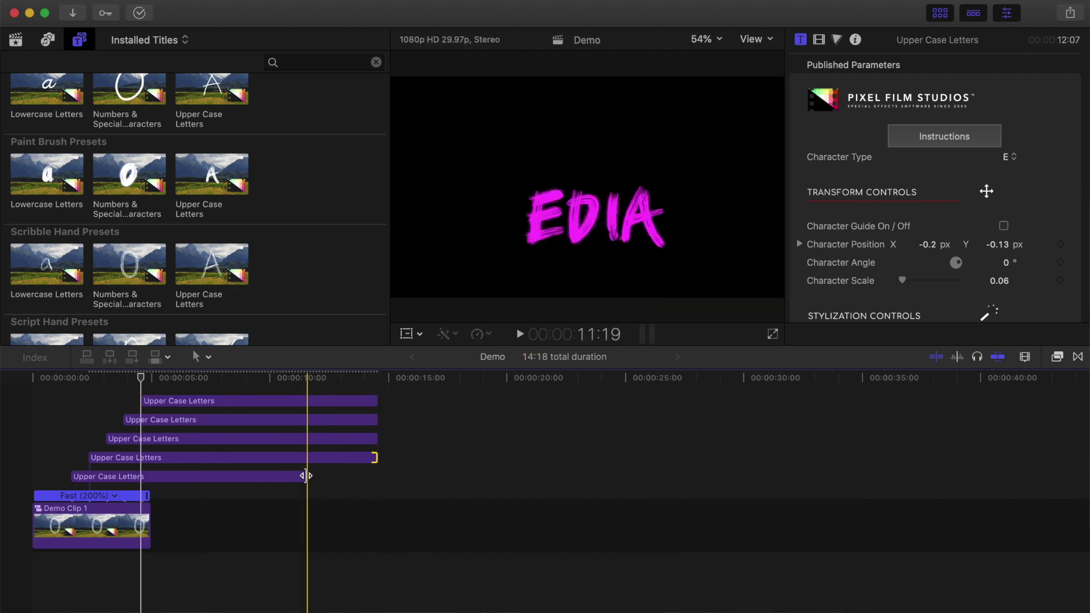
{"action": "left_click_drag", "start_coordinate": [305, 476], "coordinate": [377, 476]}
{"action": "left_click_drag", "start_coordinate": [268, 391], "coordinate": [264, 482]}
{"action": "key", "text": "alt+g"}
Confirm the MEDIA compound clip and double its speed to Fast 2x (200%).
{"action": "key", "text": "Escape"}
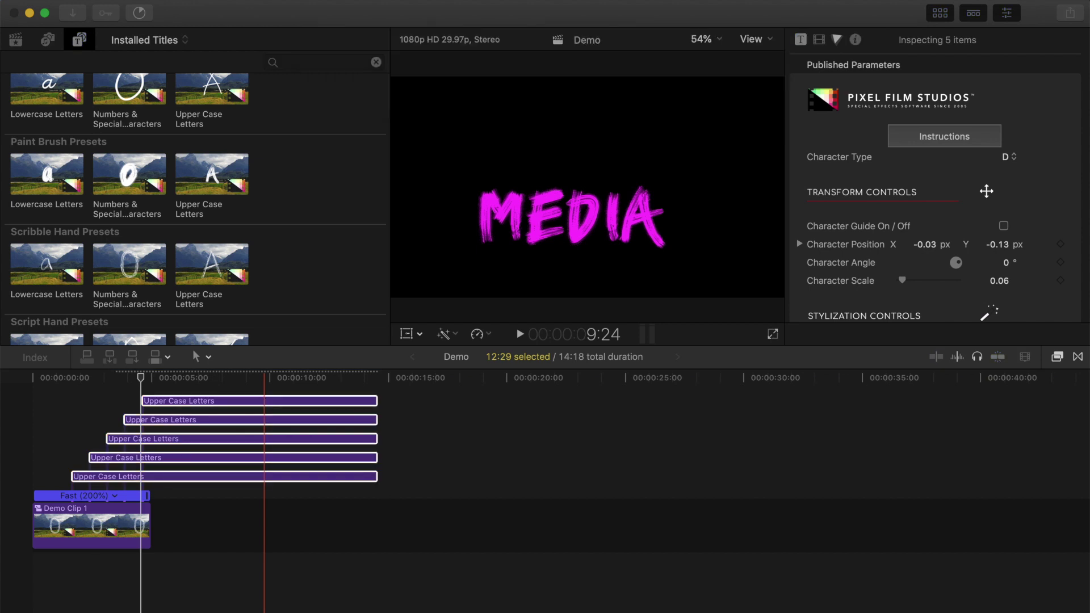
{"action": "key", "text": "super+r"}
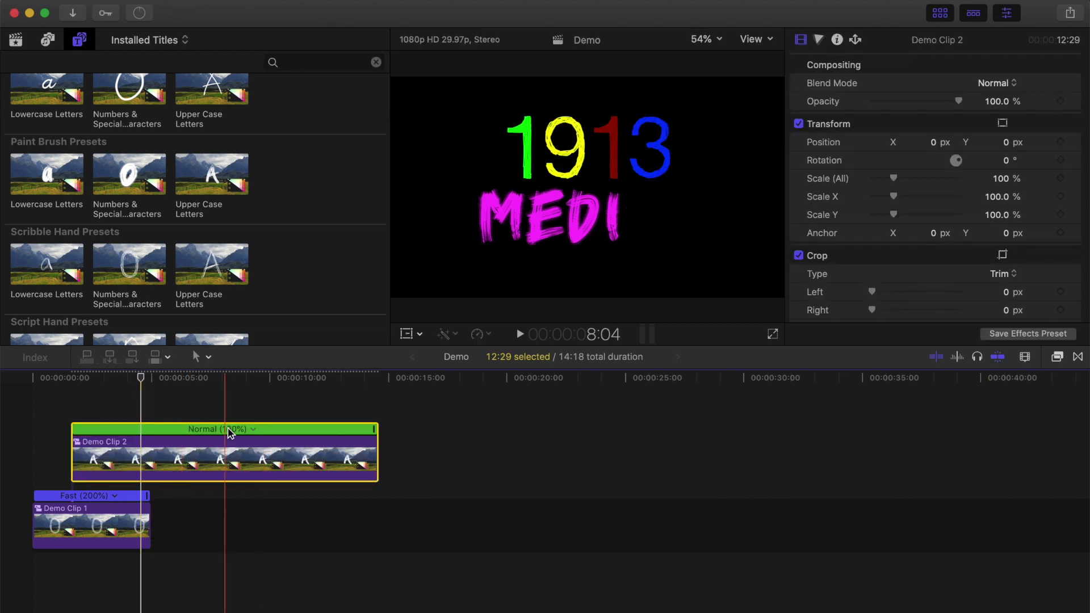
{"action": "left_click", "coordinate": [253, 430]}
{"action": "mouse_move", "coordinate": [283, 461]}
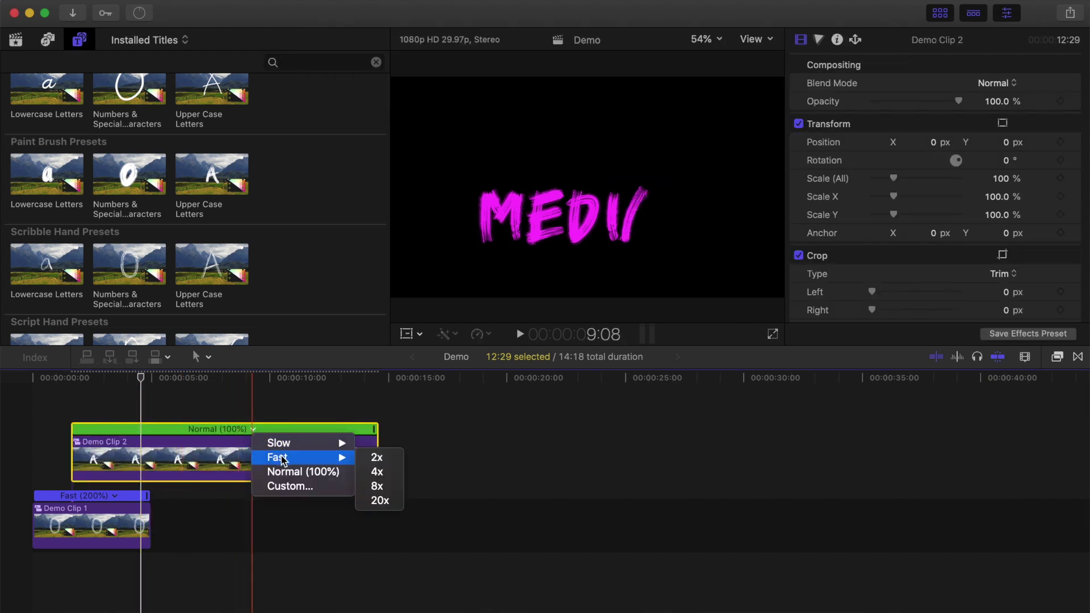
{"action": "left_click", "coordinate": [377, 458]}
Shift MEDIA right in the frame to X 137.3 px and shorten the clip's end.
{"action": "left_click", "coordinate": [142, 410]}
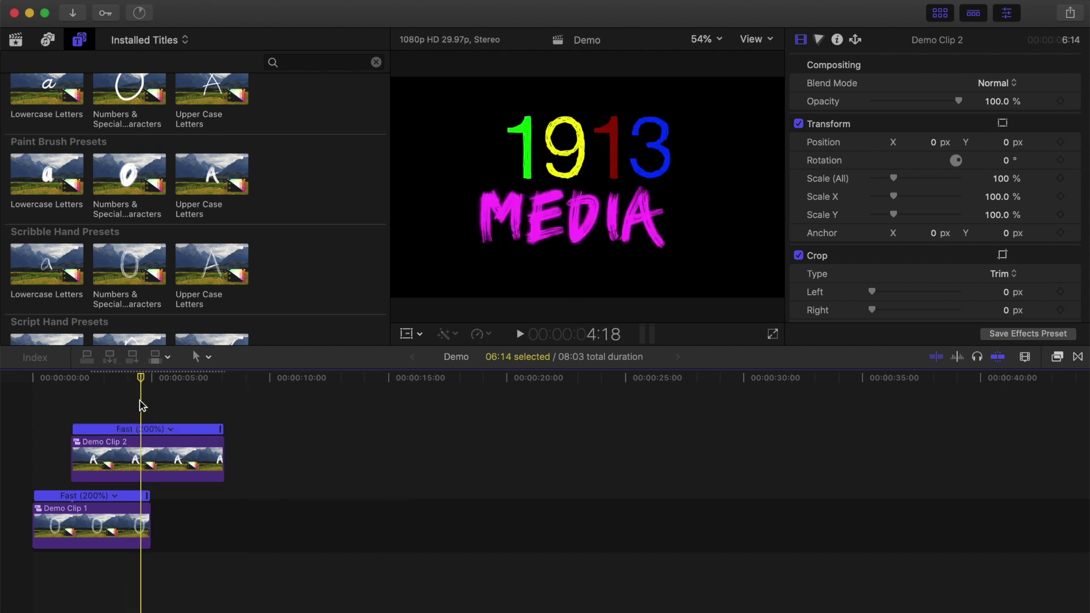
{"action": "left_click", "coordinate": [141, 442]}
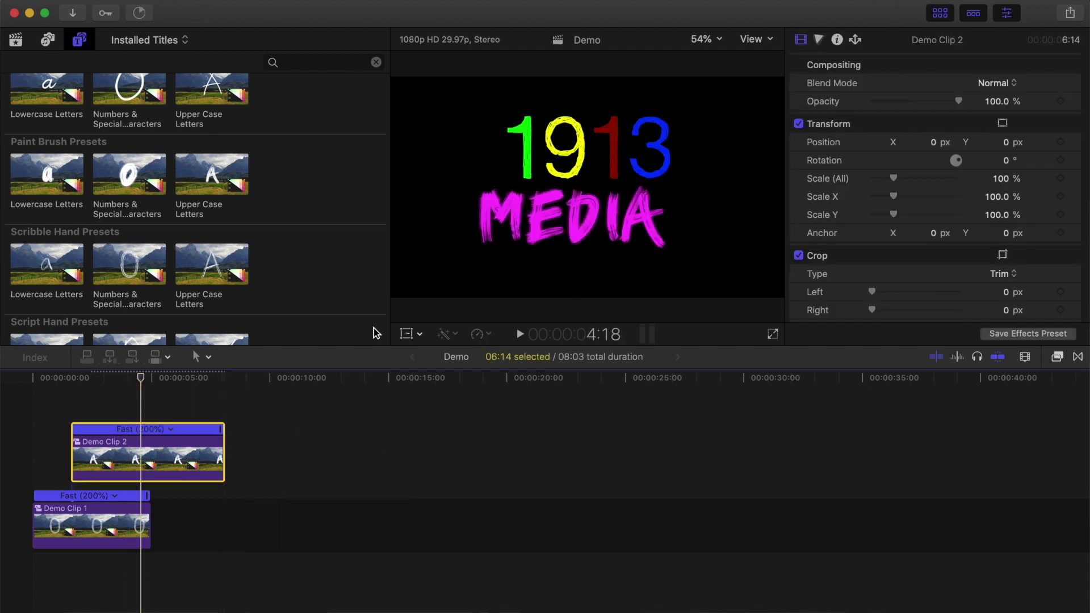
{"action": "left_click", "coordinate": [407, 335]}
{"action": "left_click_drag", "start_coordinate": [586, 187], "coordinate": [624, 189]}
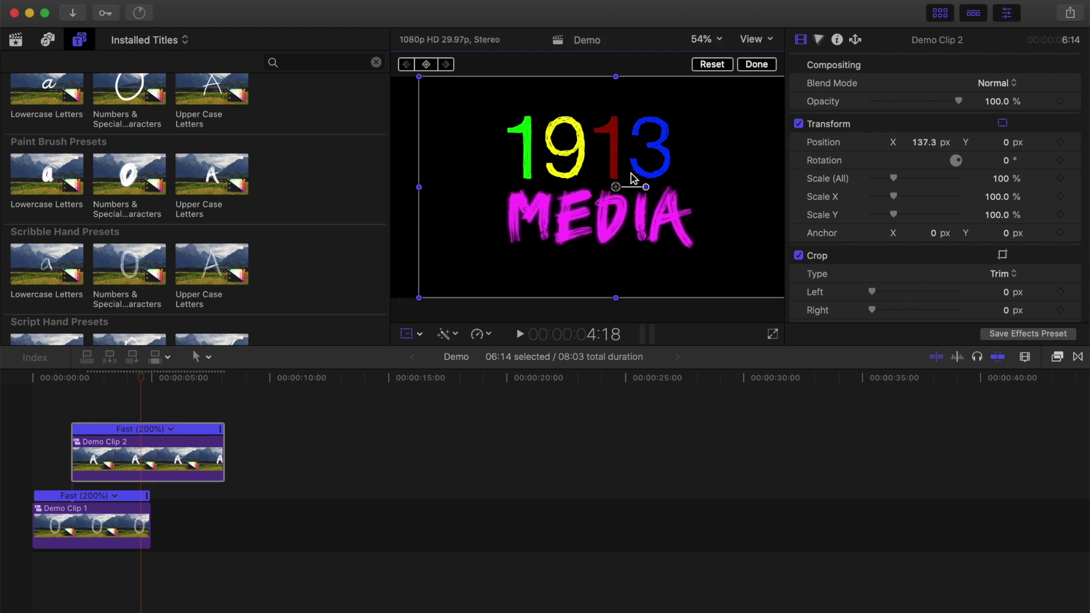
{"action": "left_click", "coordinate": [747, 72]}
{"action": "left_click_drag", "start_coordinate": [223, 454], "coordinate": [151, 458]}
{"action": "key", "text": "shift+z"}
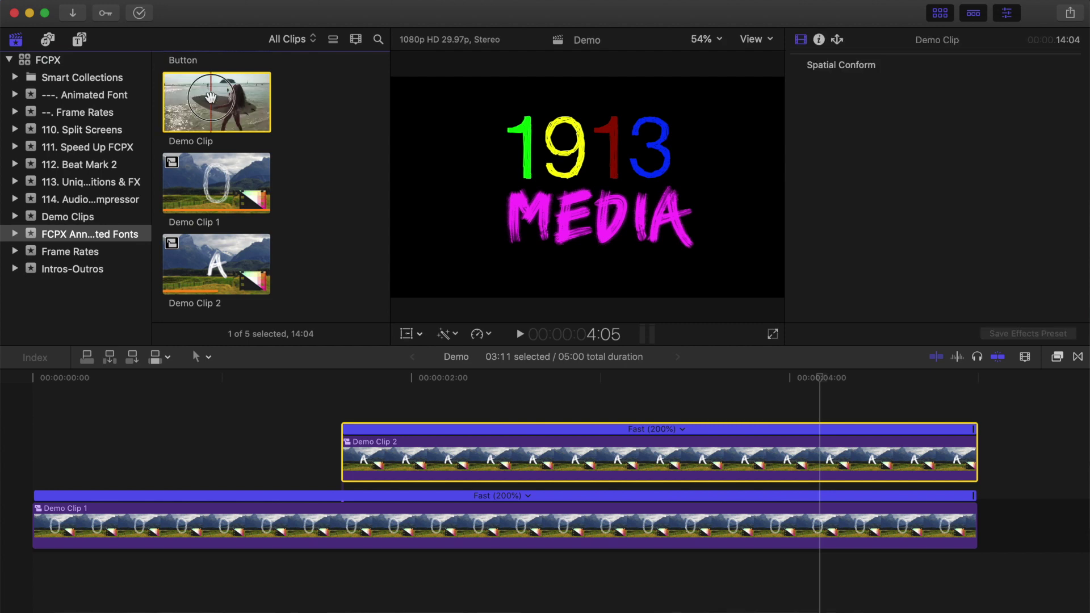
Place the surfer Demo Clip beneath the stacked titles and trim it to fit under them.
{"action": "left_click_drag", "start_coordinate": [211, 98], "coordinate": [29, 603]}
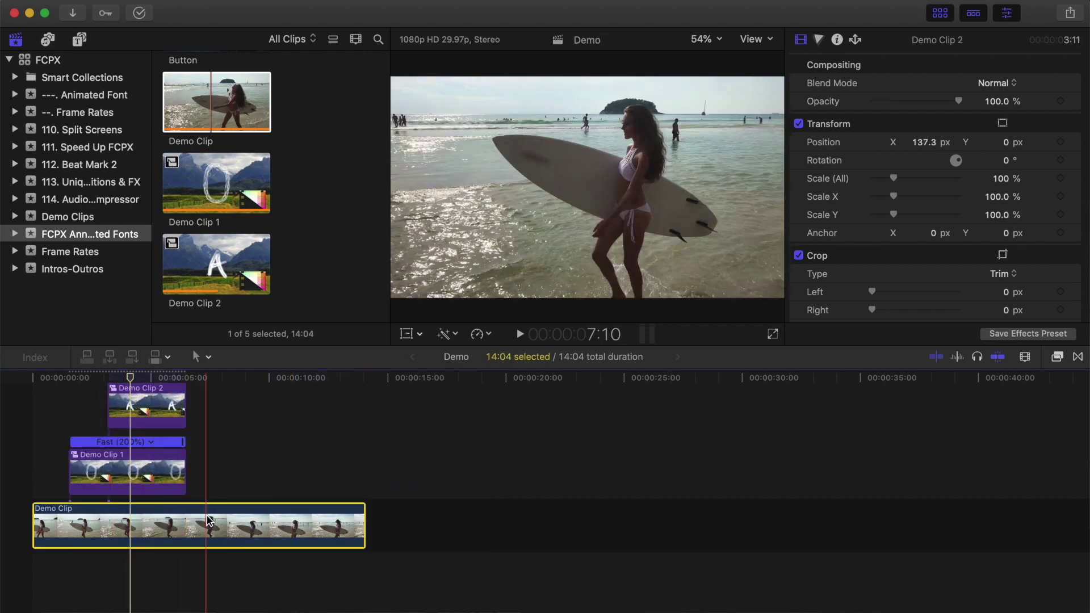
{"action": "left_click_drag", "start_coordinate": [365, 522], "coordinate": [206, 522]}
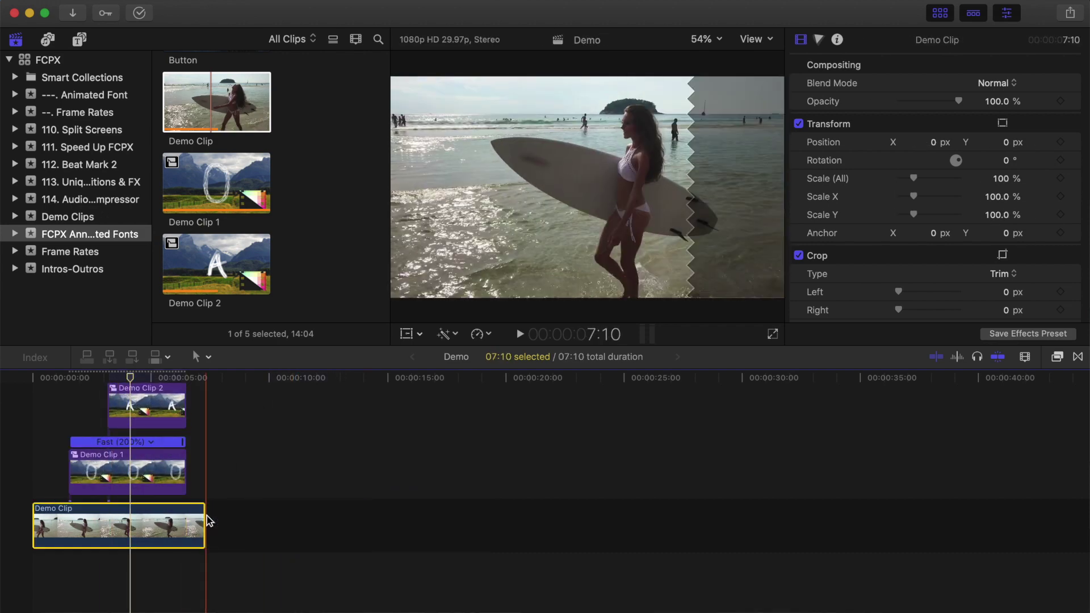
{"action": "key", "text": "shift+z"}
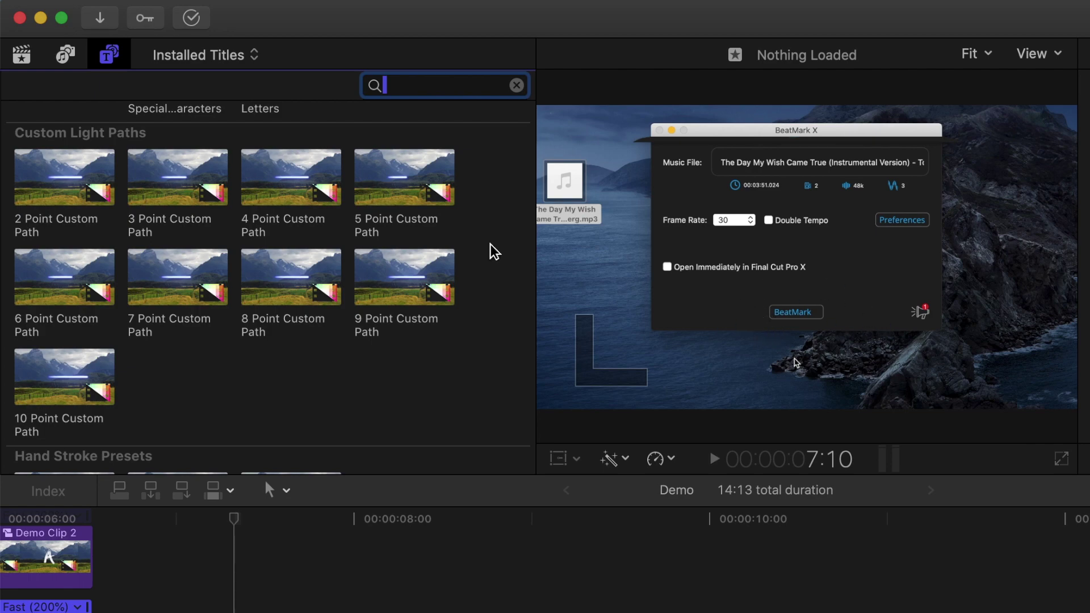
Connect a 5 Point Custom Path title above Button and position its points around the BeatMark button.
{"action": "left_click", "coordinate": [405, 193]}
{"action": "key", "text": "q"}
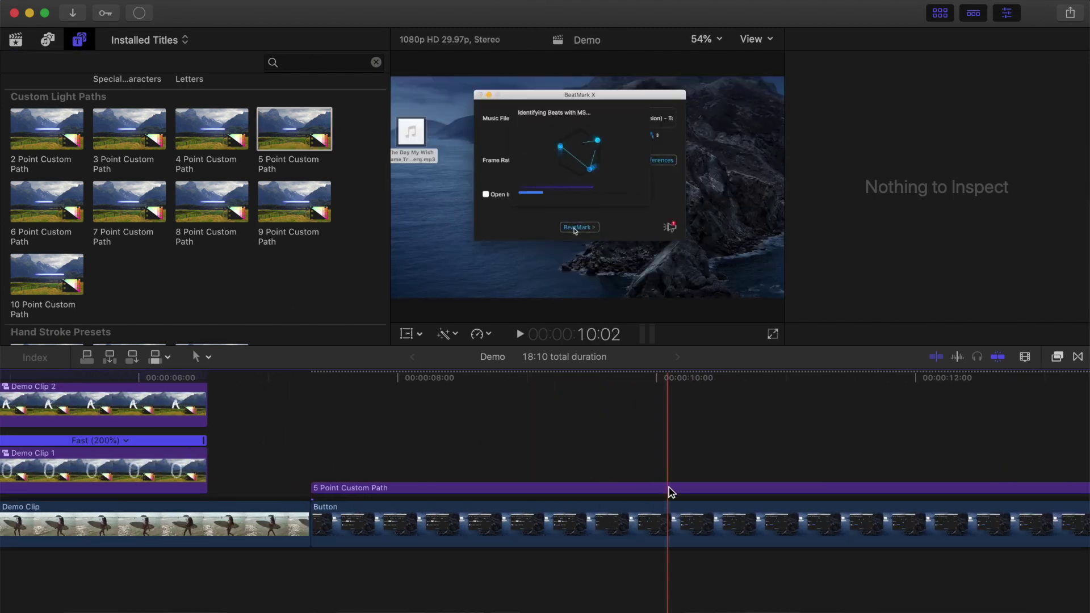
{"action": "left_click", "coordinate": [672, 489]}
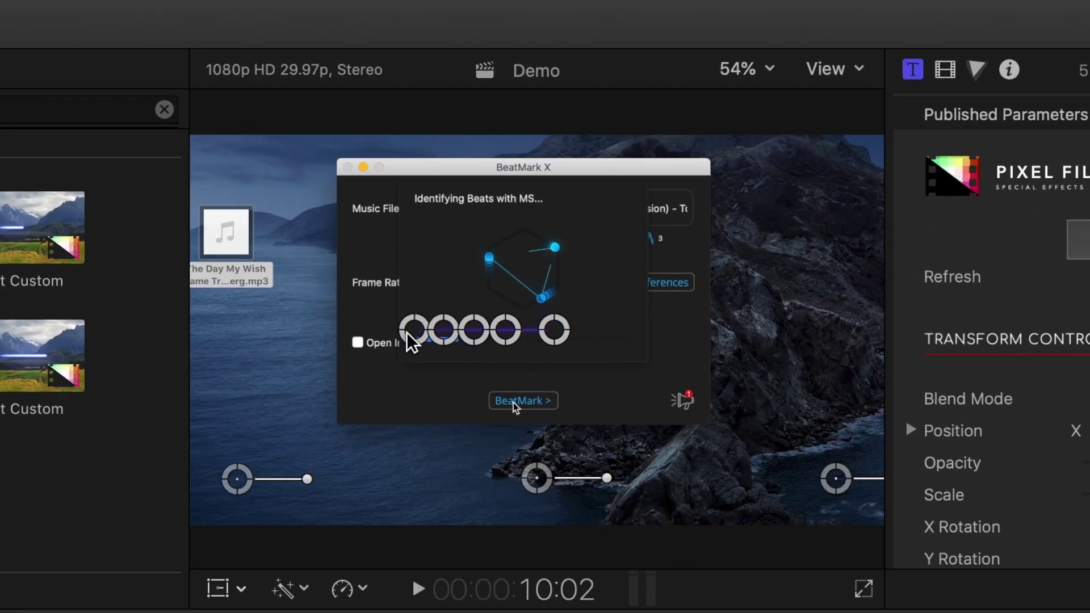
{"action": "left_click_drag", "start_coordinate": [445, 285], "coordinate": [571, 374]}
{"action": "left_click", "coordinate": [477, 328]}
{"action": "left_click_drag", "start_coordinate": [477, 333], "coordinate": [572, 418]}
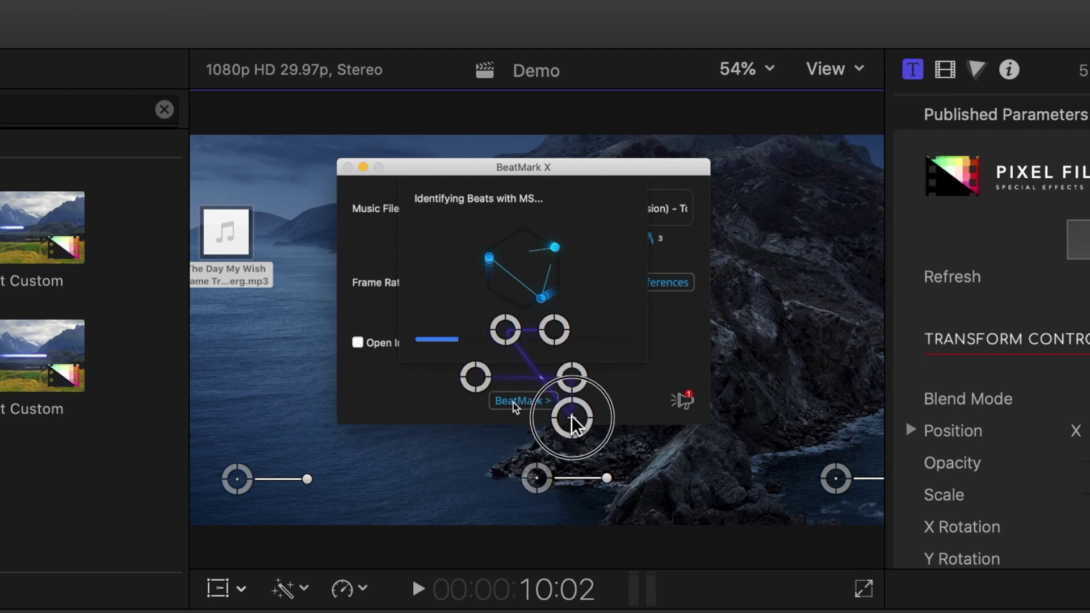
{"action": "left_click_drag", "start_coordinate": [504, 329], "coordinate": [475, 420]}
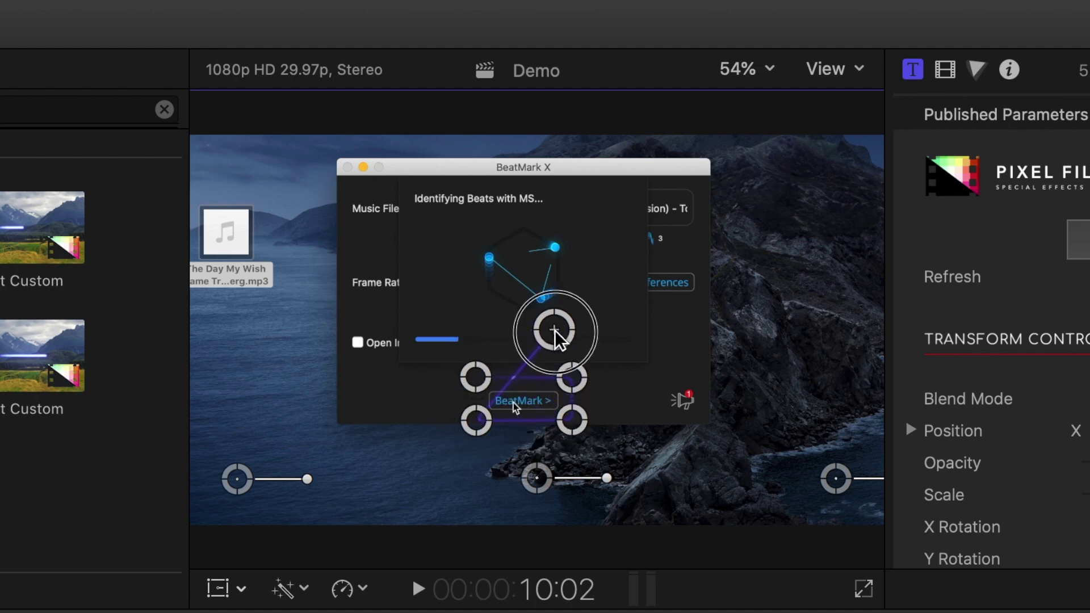
{"action": "left_click_drag", "start_coordinate": [554, 329], "coordinate": [477, 376]}
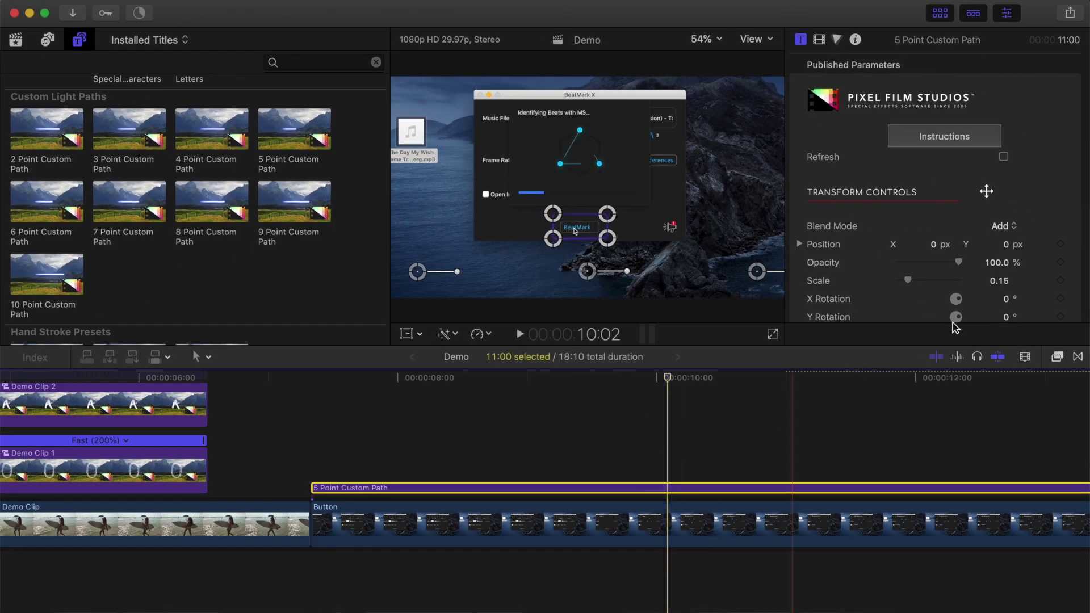
Lower the light path's glow thickness to 232% and its range to 0.6 in the Inspector.
{"action": "scroll", "coordinate": [946, 273], "scroll_direction": "down", "scroll_amount": 5}
{"action": "scroll", "coordinate": [914, 326], "scroll_direction": "down", "scroll_amount": 2}
{"action": "left_click_drag", "start_coordinate": [930, 376], "coordinate": [849, 369]}
{"action": "scroll", "coordinate": [903, 255], "scroll_direction": "down", "scroll_amount": 5}
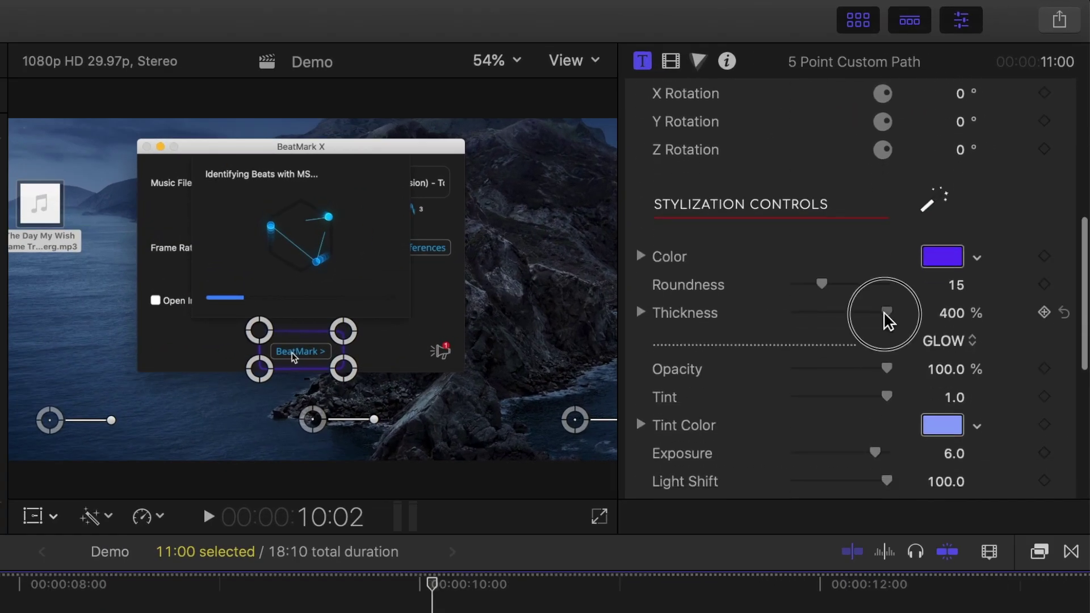
{"action": "left_click_drag", "start_coordinate": [850, 361], "coordinate": [844, 359]}
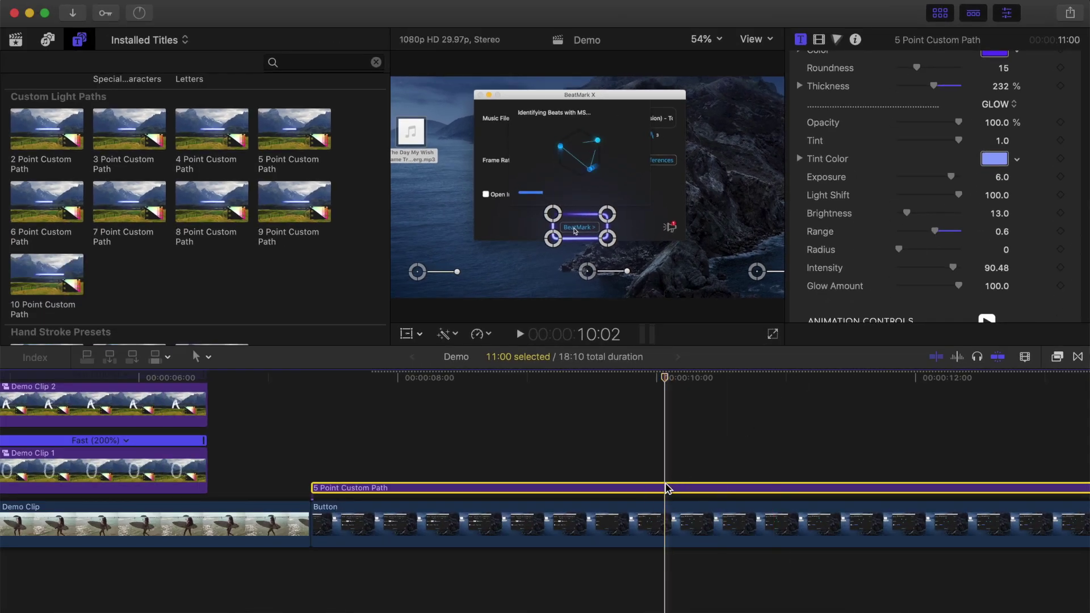
Make the light path compound clip Demo Clip 3 at Fast 4x and play it full screen.
{"action": "key", "text": "alt+g"}
{"action": "key", "text": "Return"}
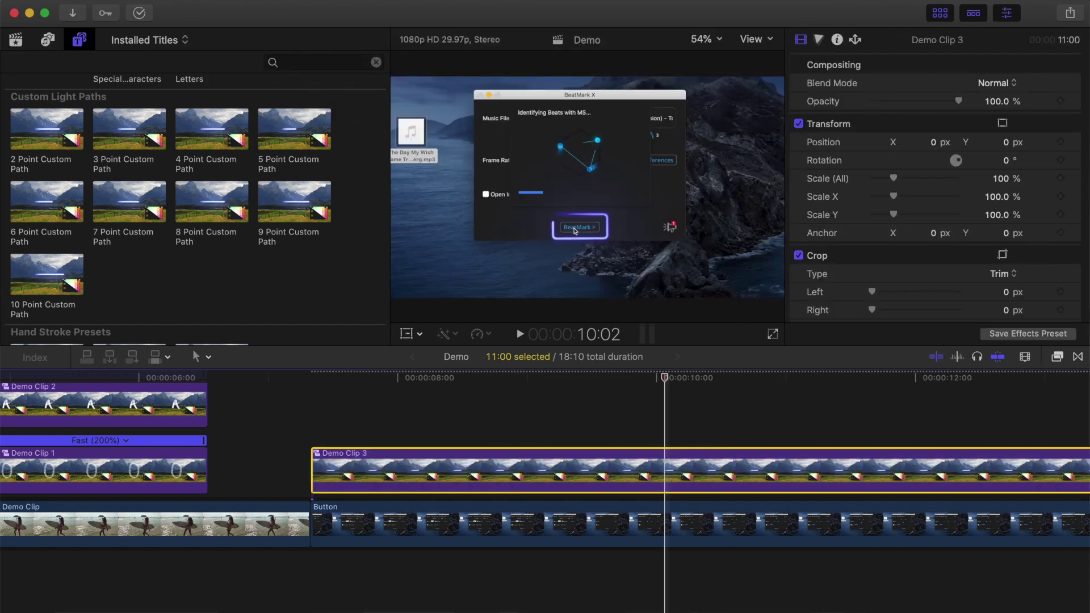
{"action": "key", "text": "super+r"}
{"action": "left_click", "coordinate": [733, 441]}
{"action": "mouse_move", "coordinate": [755, 471]}
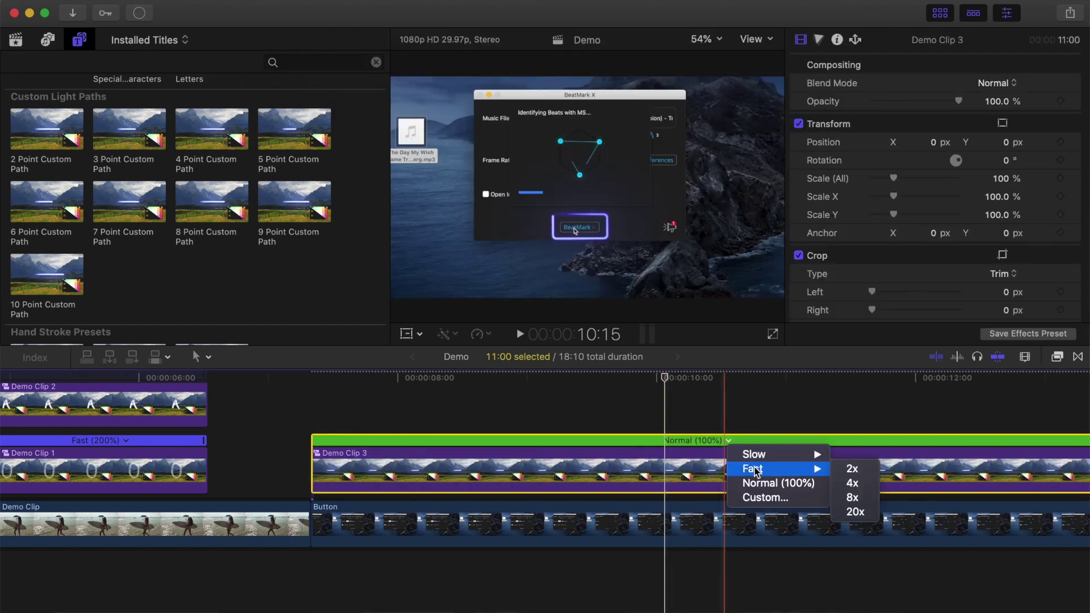
{"action": "left_click", "coordinate": [853, 484]}
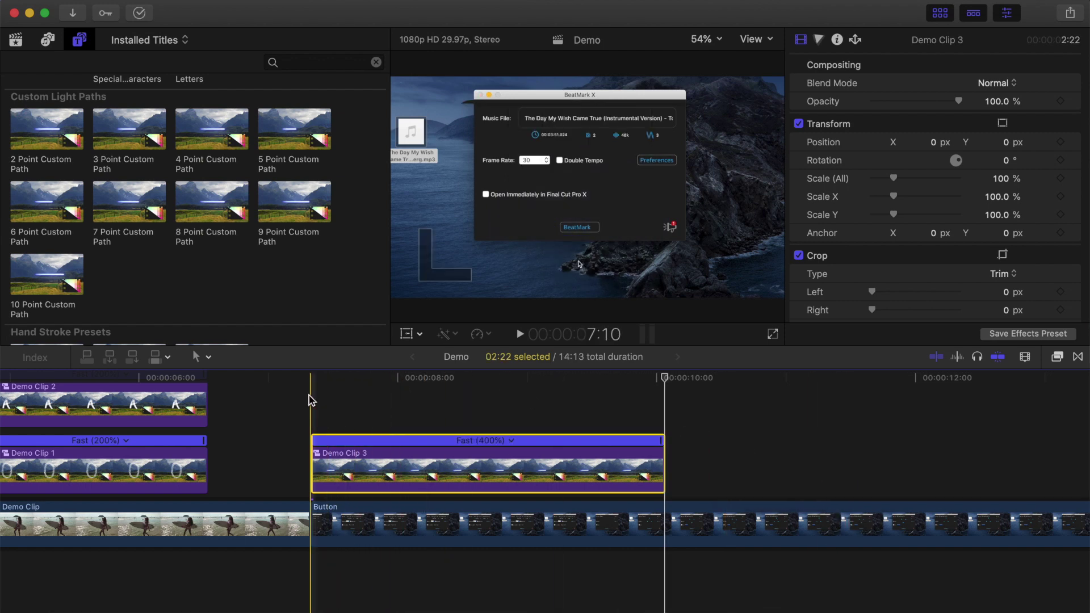
{"action": "key", "text": "shift+super+f"}
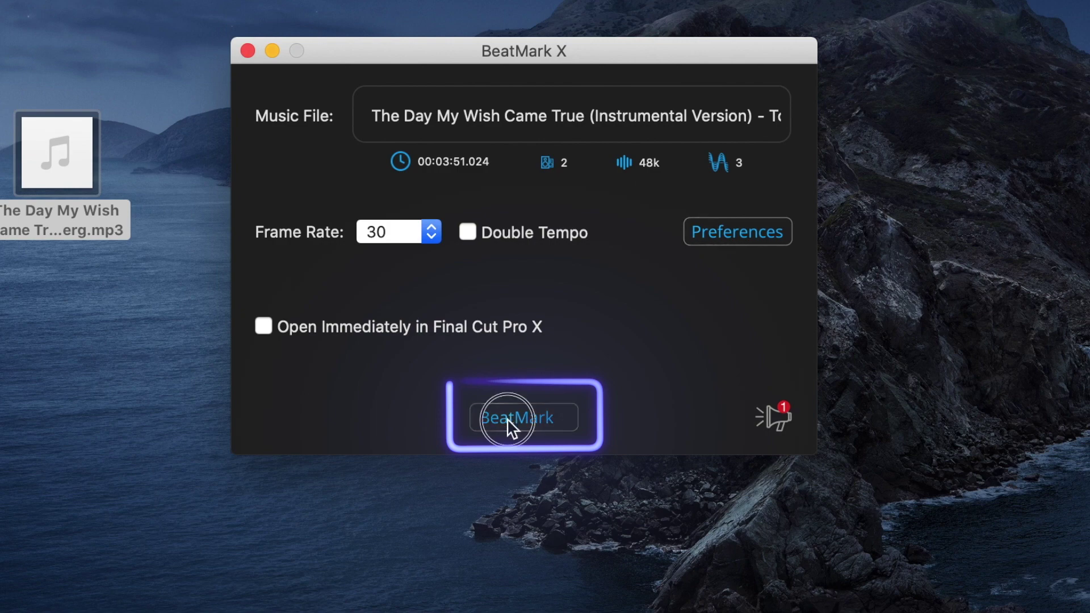